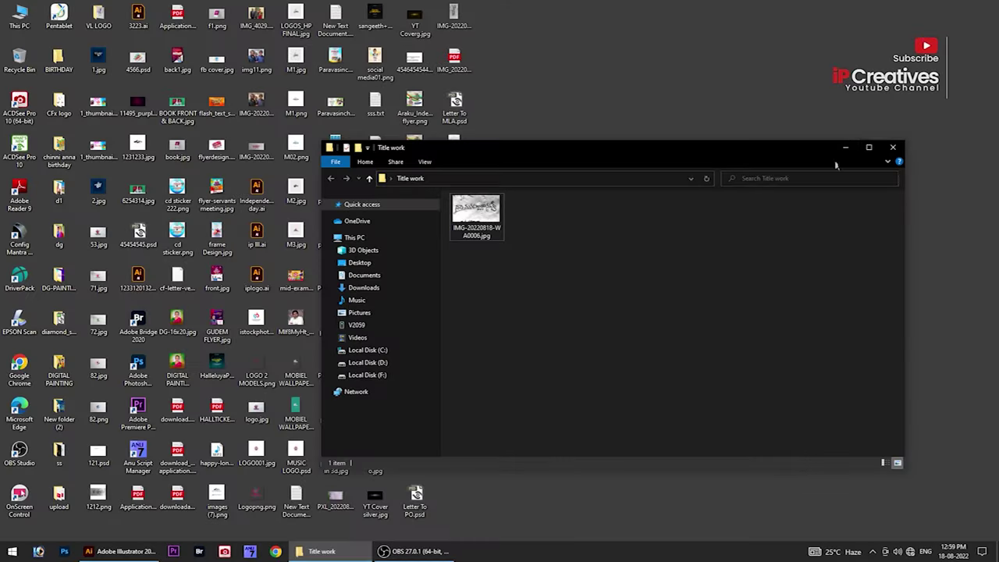
Preview IMG-20220818-WA0006.jpg full-screen, then drag it into Illustrator to open it as a document.
click(869, 147)
double_click(156, 67)
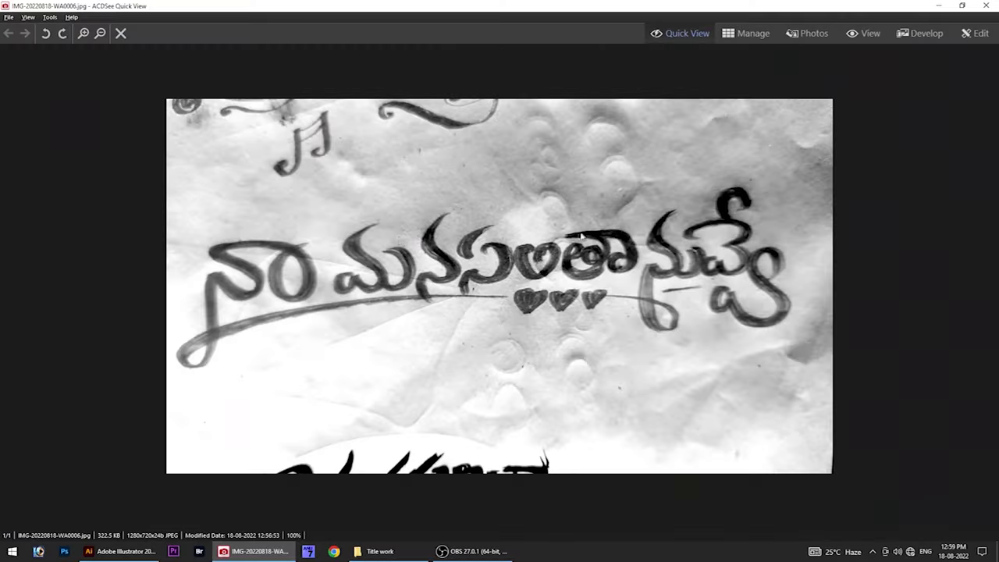
click(979, 11)
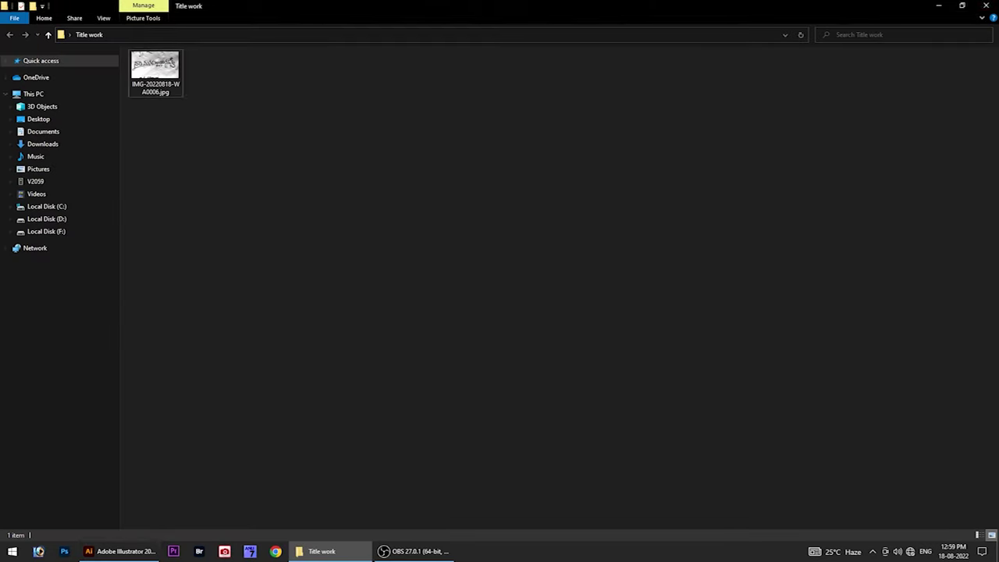
mouse_move(156, 71)
mouse_down()
mouse_move(385, 331)
mouse_move(365, 294)
mouse_up()
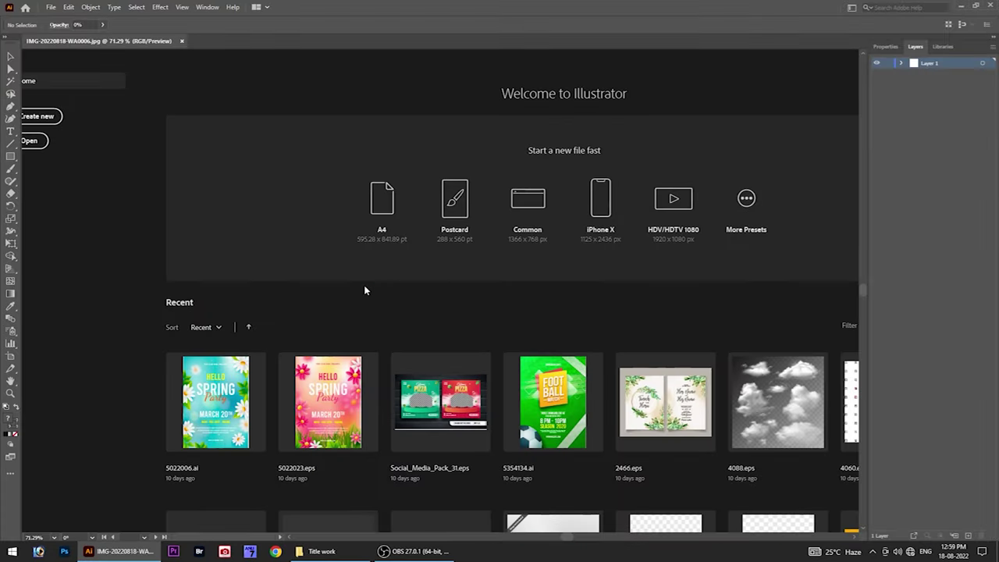
Scale the title photo down to the artboard width, about 209.7 mm, and lock it in place.
scroll(364, 291, down, 2)
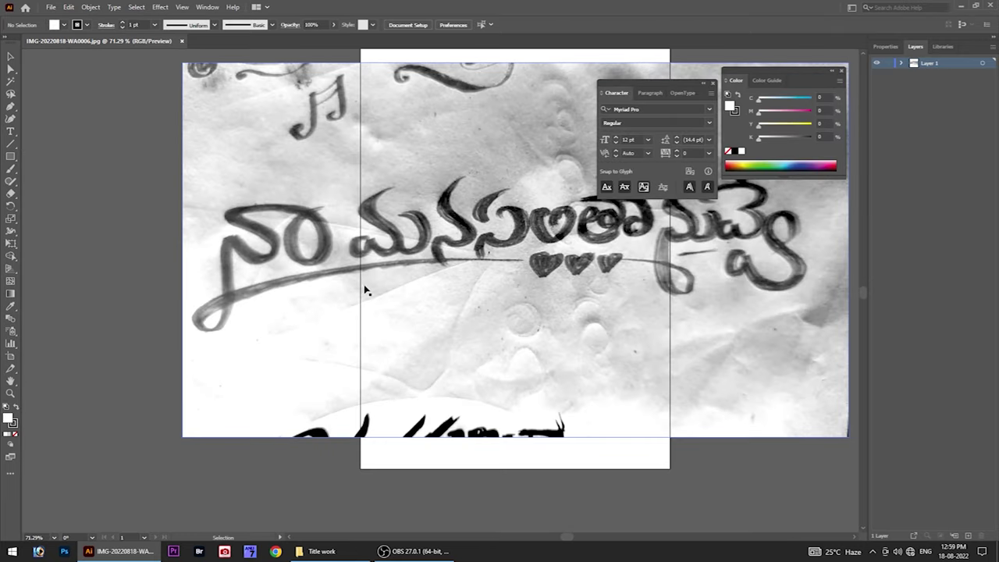
click(505, 303)
scroll(515, 300, down, 3)
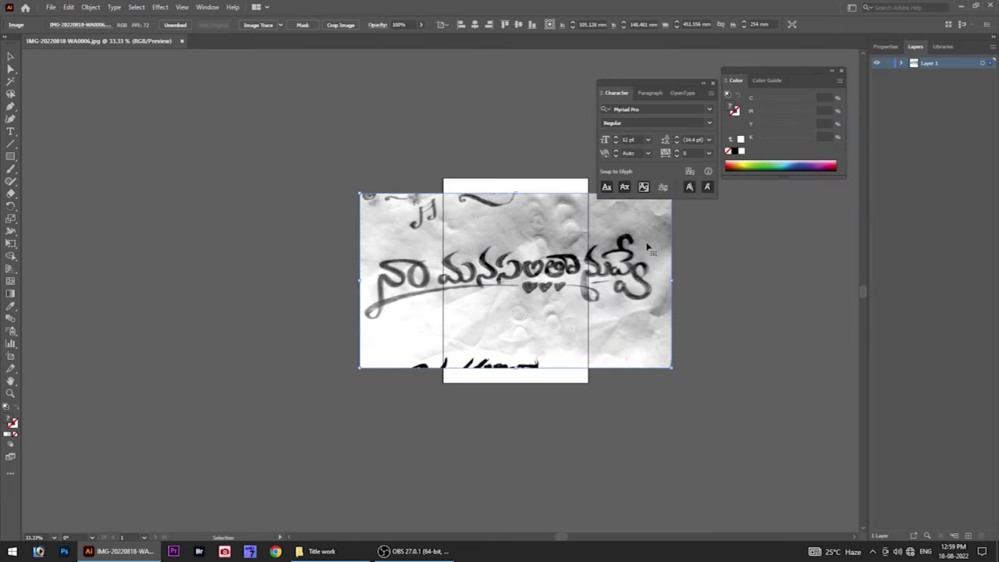
click(713, 84)
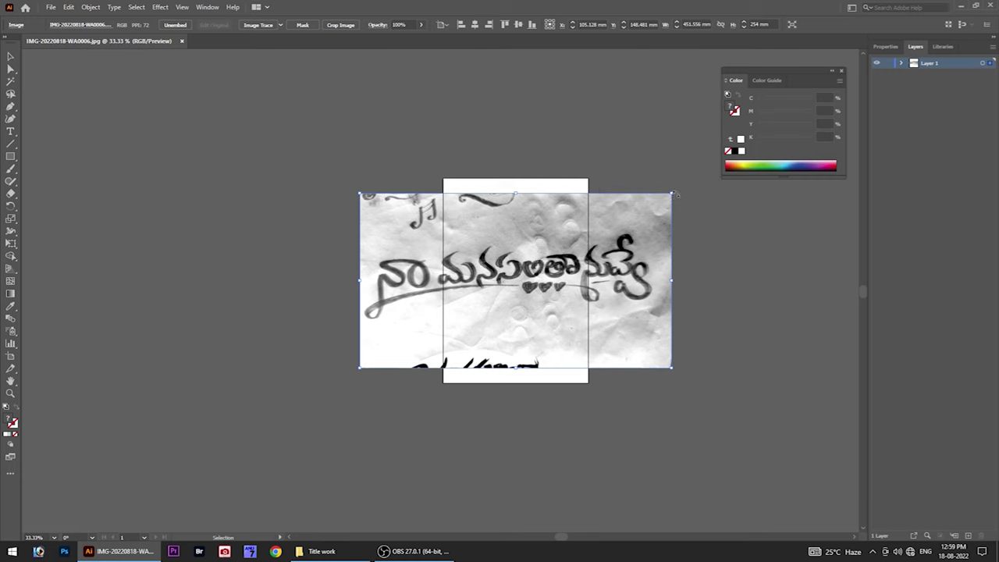
drag(676, 192, 613, 209)
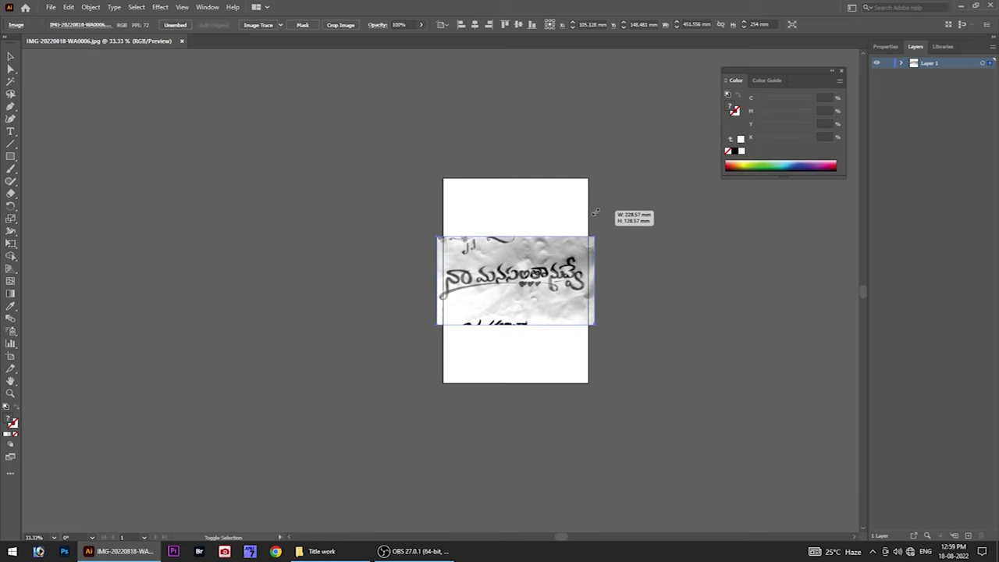
key(ctrl+1)
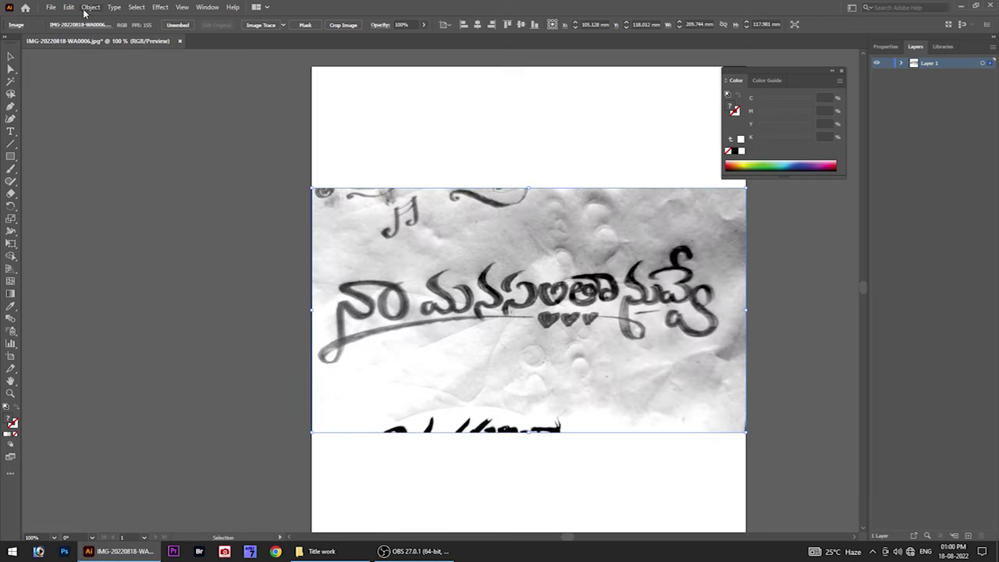
click(86, 9)
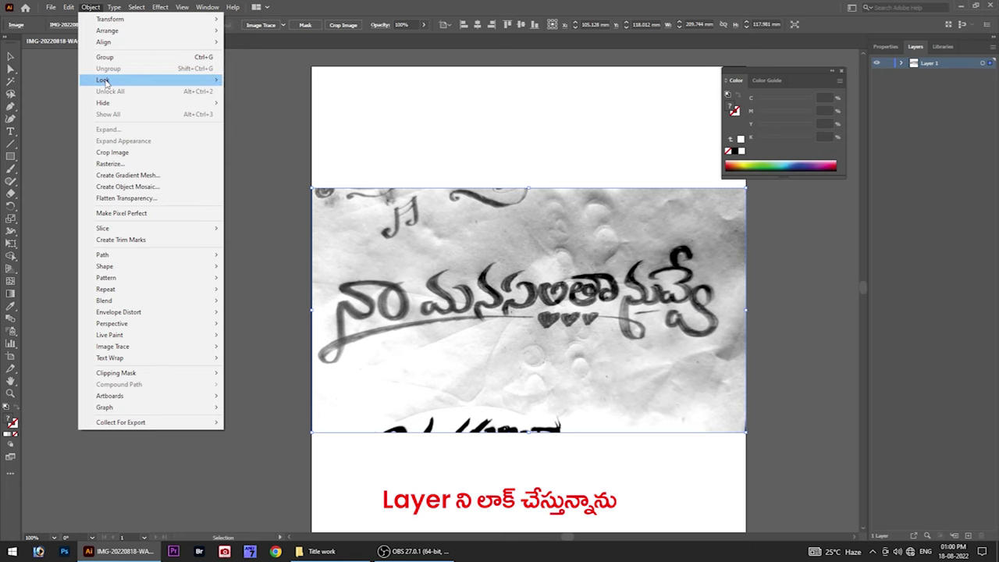
mouse_move(103, 80)
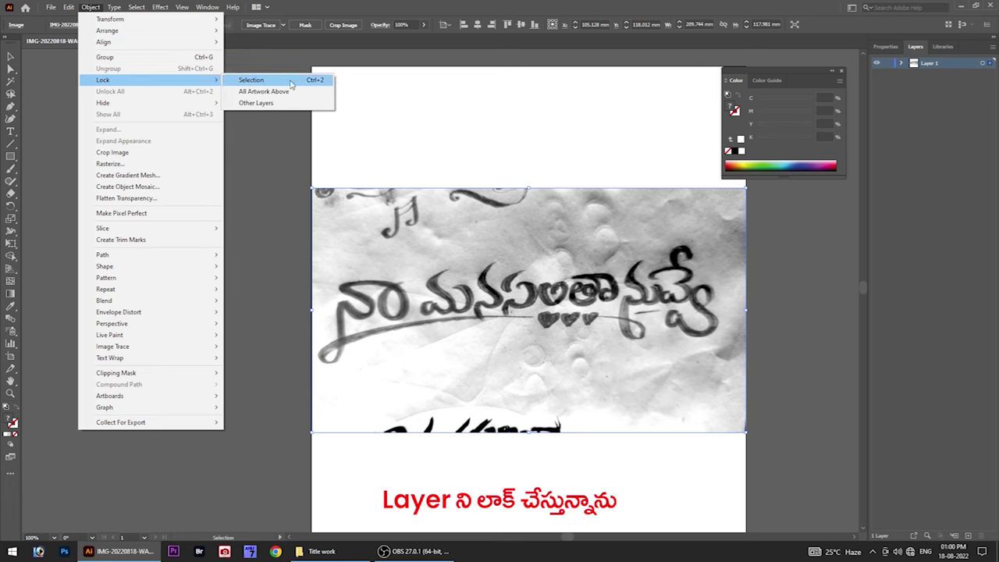
click(291, 84)
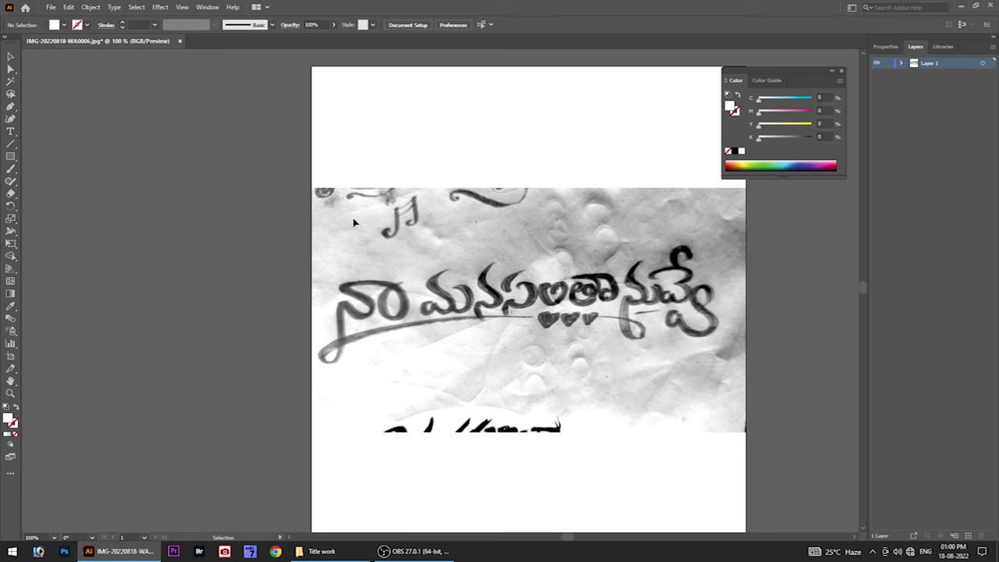
Choose the Pen tool from the toolbar's pen tool group.
scroll(354, 222, right, 1)
click(11, 107)
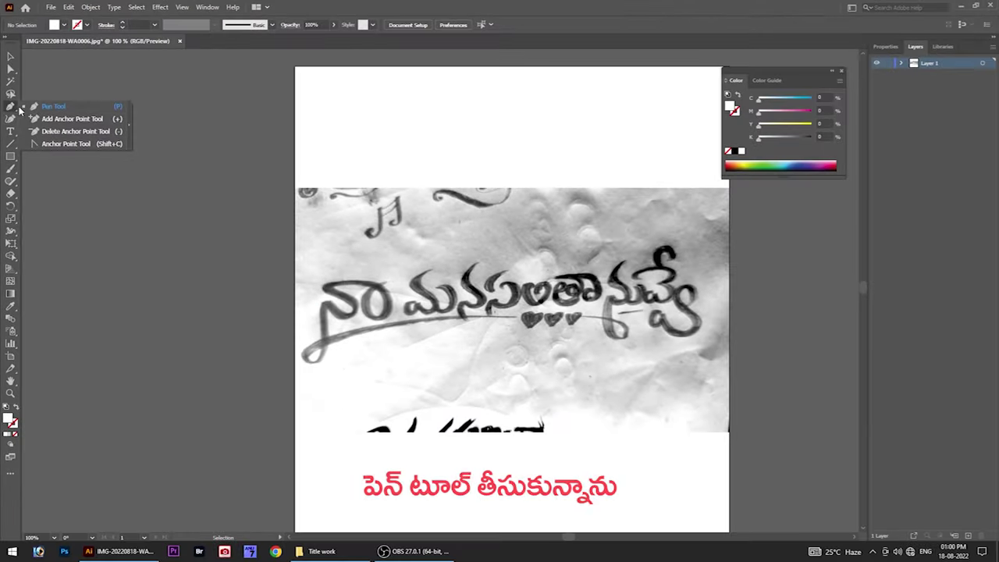
click(41, 108)
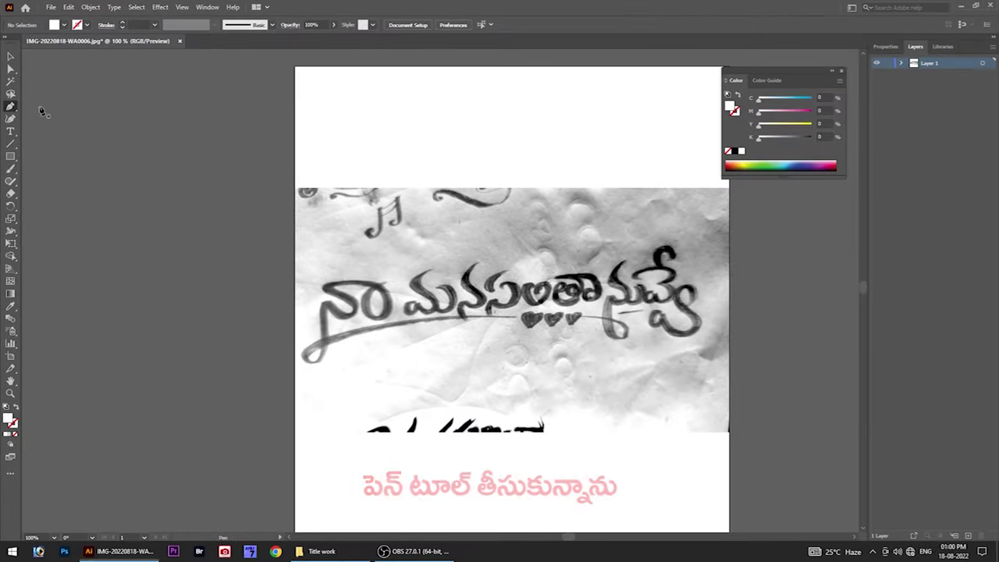
click(11, 107)
click(55, 107)
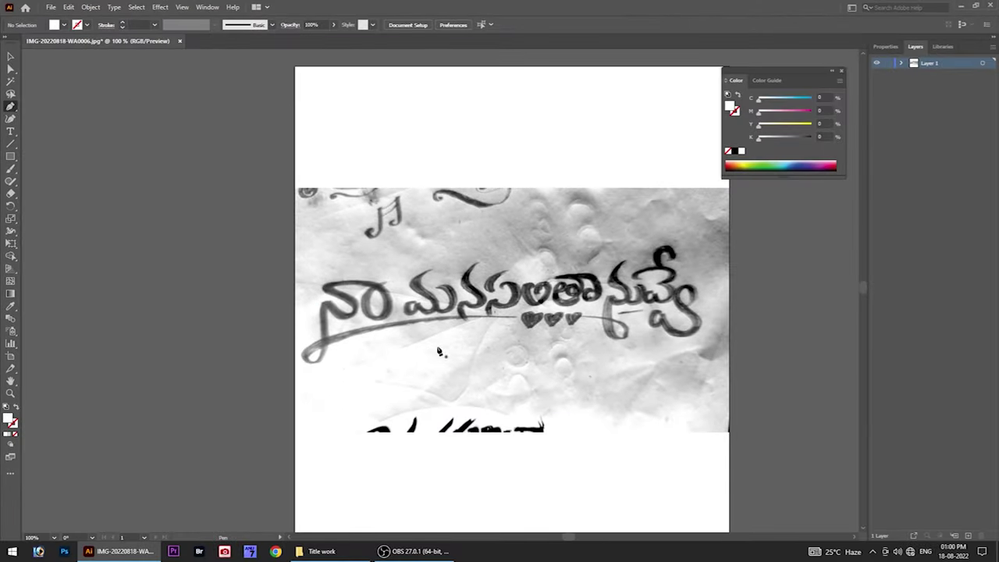
Zoom in to 300% on the opening letters and place the first anchor on the underline swash.
ctrl+click(405, 337)
drag(478, 313, 309, 340)
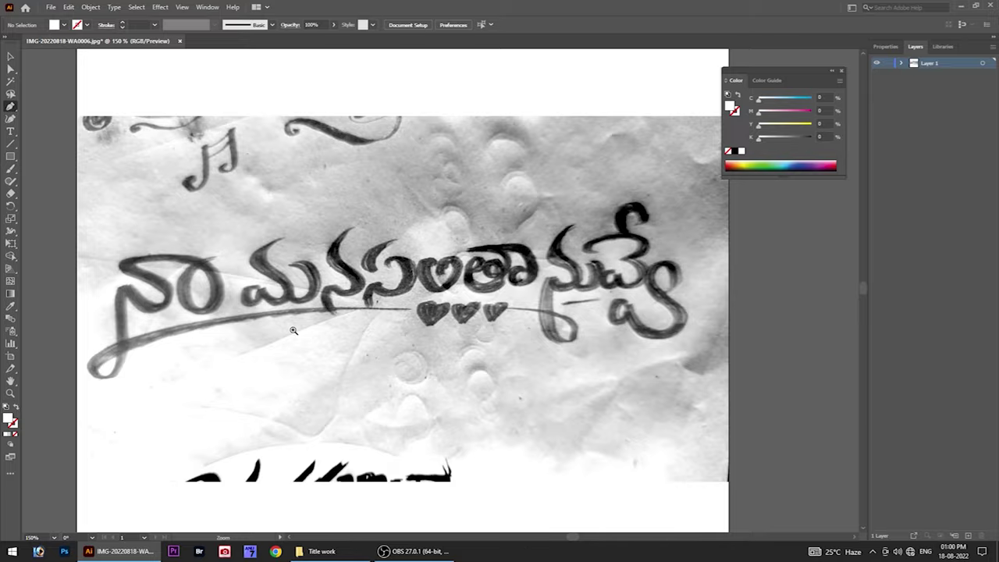
ctrl+click(294, 331)
ctrl+click(381, 328)
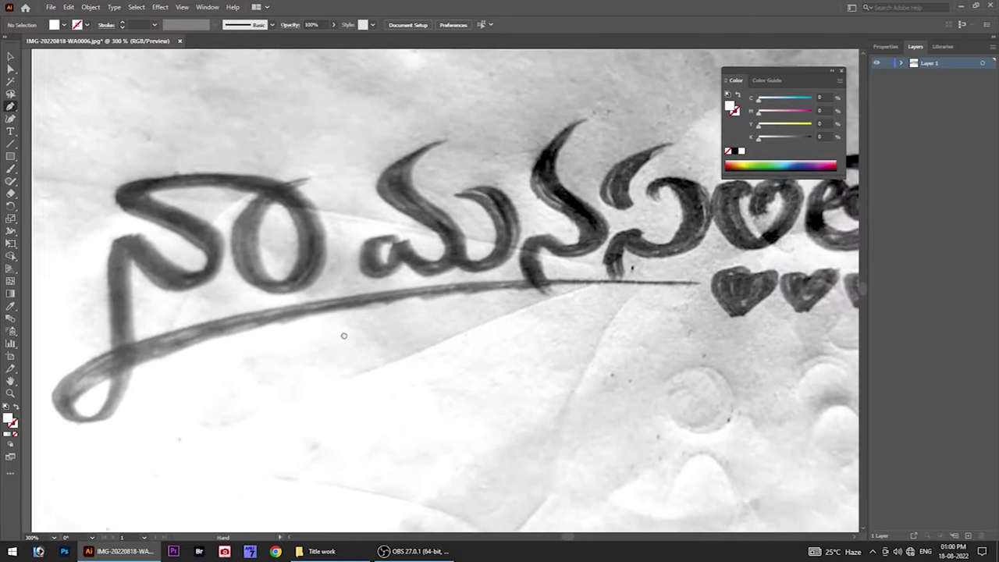
drag(545, 256, 471, 311)
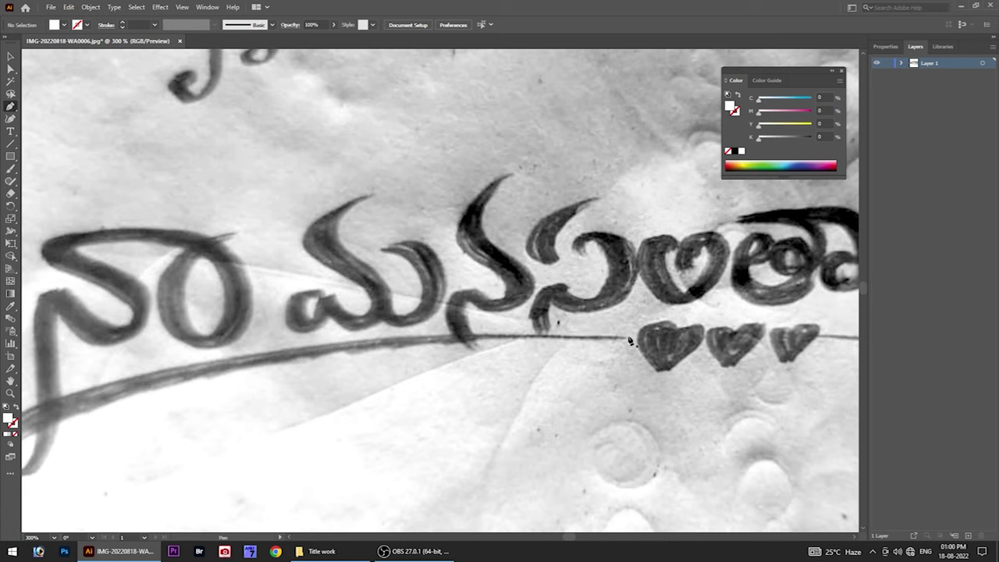
click(591, 340)
scroll(546, 343, left, 5)
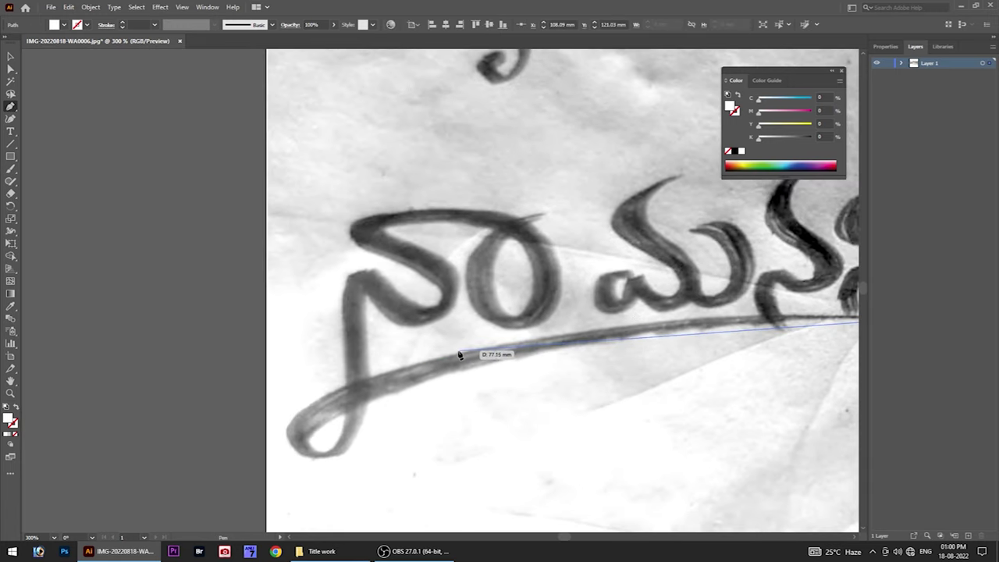
Trace the underline swash with curved anchors, set its fill to None, and close the outline.
drag(454, 359, 346, 387)
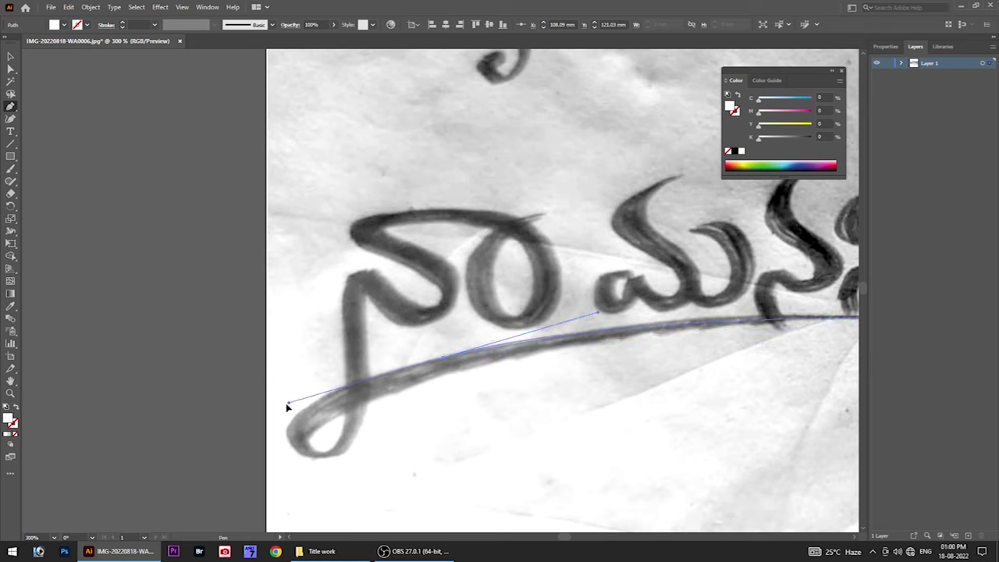
drag(254, 413, 293, 442)
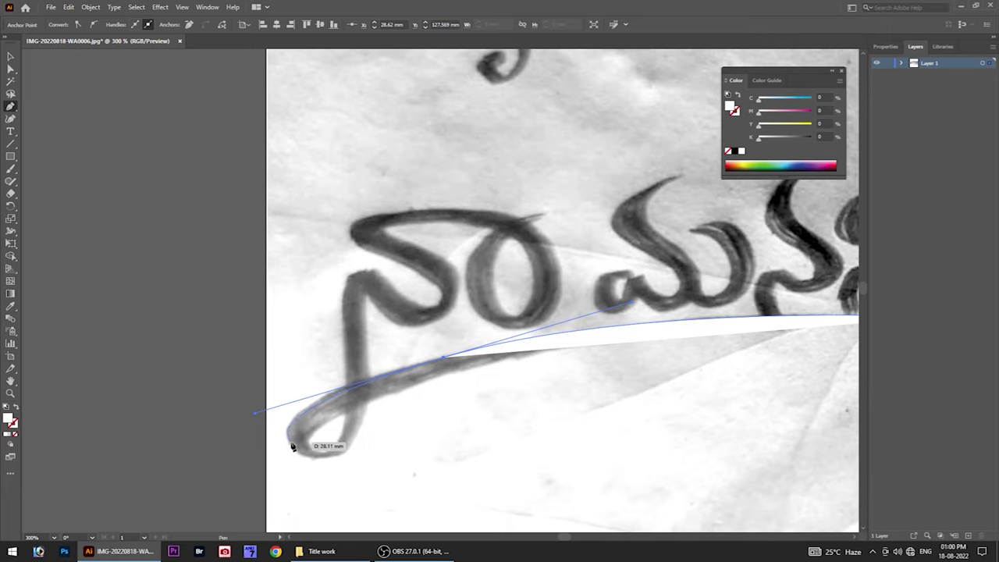
drag(296, 453, 359, 439)
drag(221, 294, 14, 432)
click(15, 435)
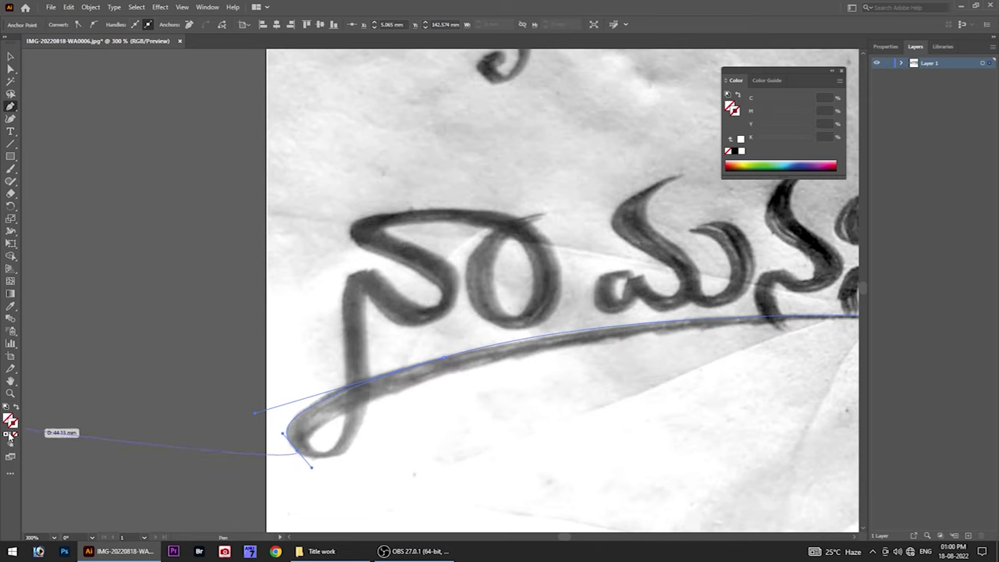
click(8, 436)
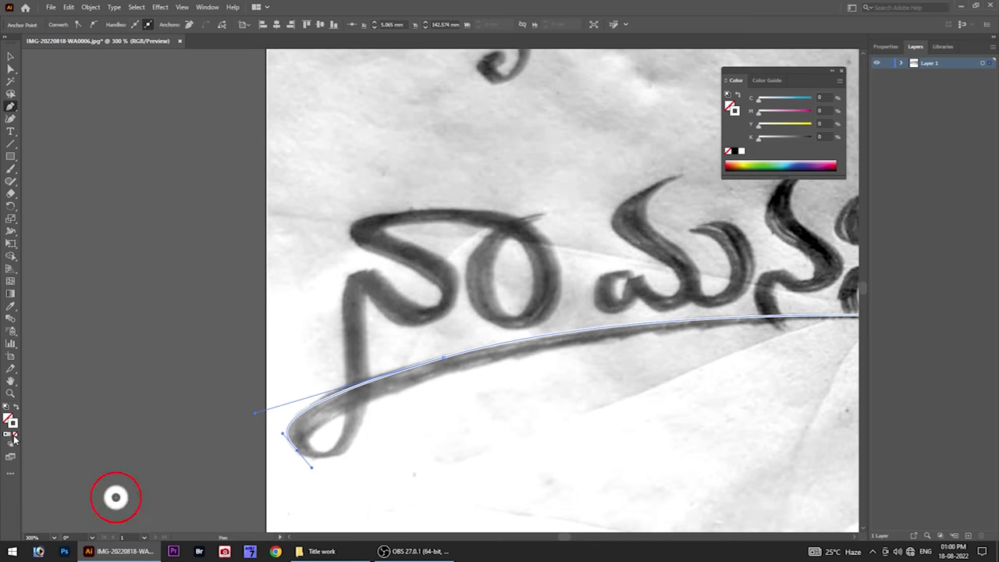
drag(368, 402, 370, 334)
mouse_move(364, 297)
mouse_down()
mouse_move(57, 401)
mouse_move(156, 414)
mouse_up()
mouse_move(434, 322)
mouse_down()
mouse_move(466, 296)
mouse_move(452, 265)
mouse_move(381, 232)
mouse_up()
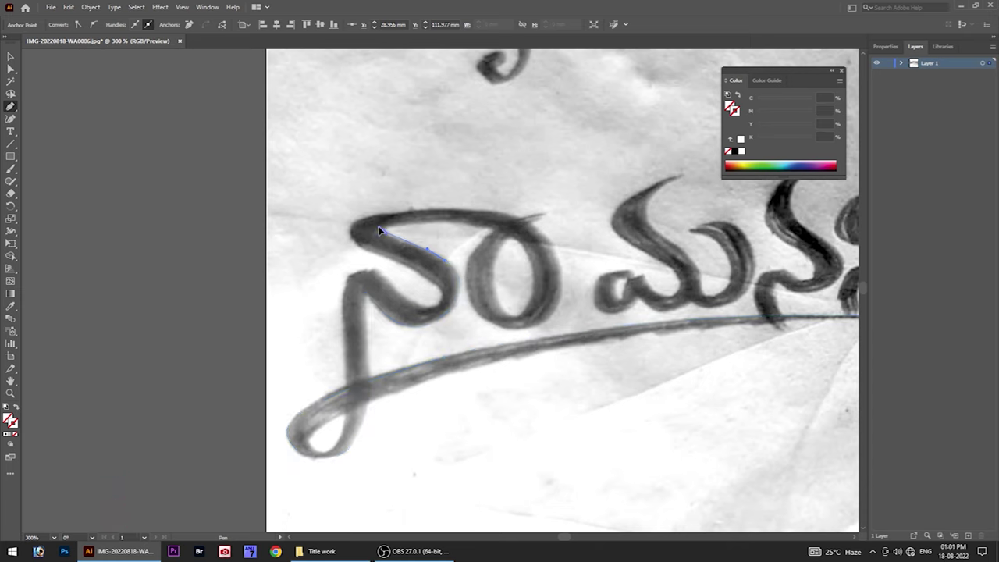
mouse_move(380, 230)
mouse_down()
mouse_move(527, 258)
mouse_move(552, 304)
mouse_move(512, 240)
mouse_move(535, 224)
mouse_move(412, 205)
mouse_up()
Trace the first letter's top stroke and stem, then select the paths to check them.
click(350, 222)
drag(435, 309, 458, 313)
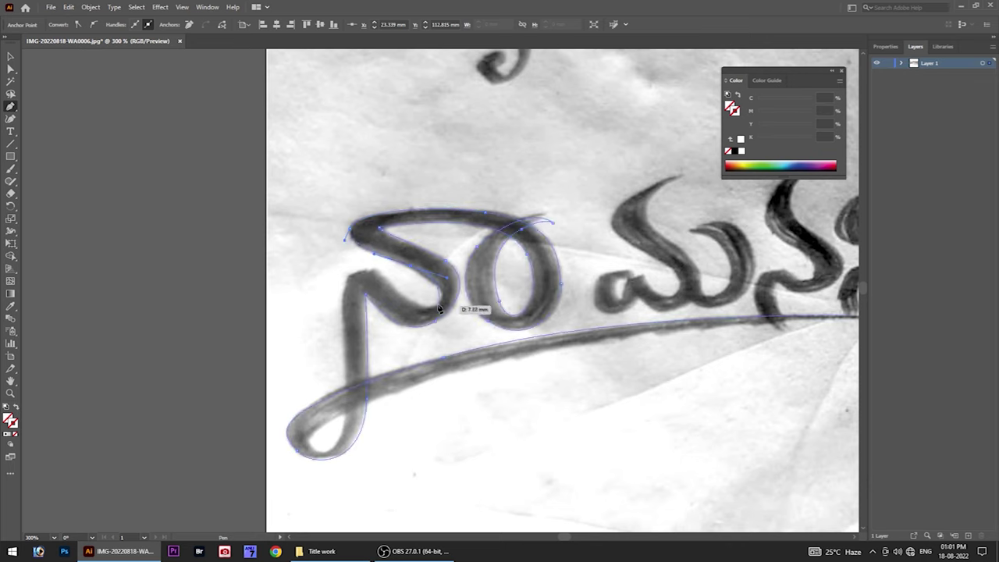
click(373, 269)
drag(342, 270, 346, 424)
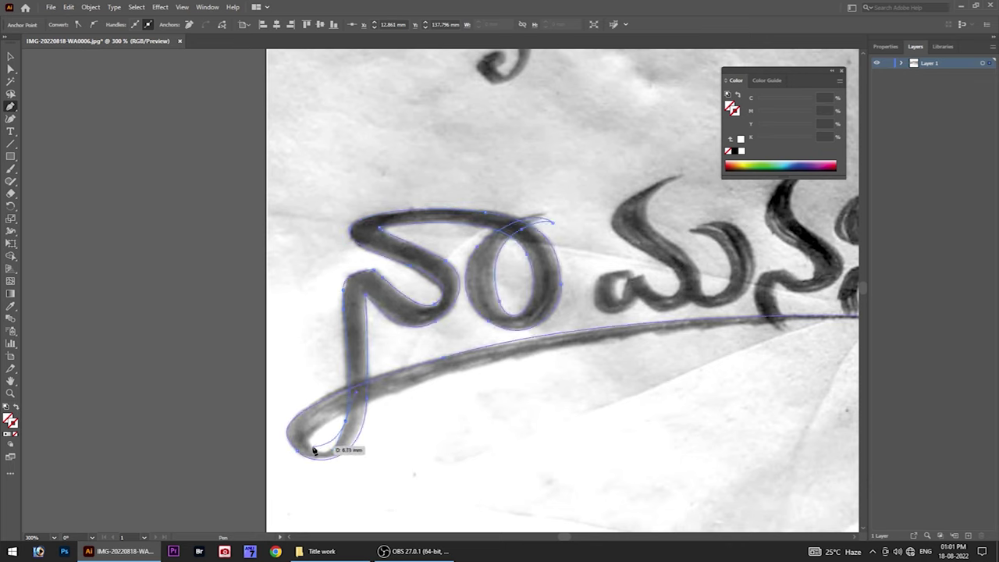
scroll(518, 316, right, 5)
drag(517, 316, 615, 315)
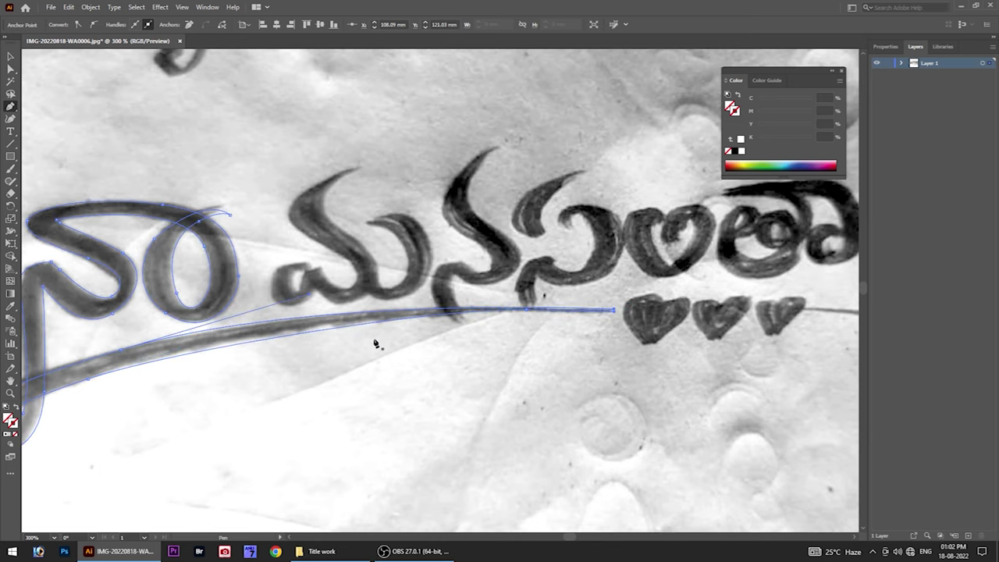
scroll(375, 344, down, 3)
scroll(285, 310, up, 3)
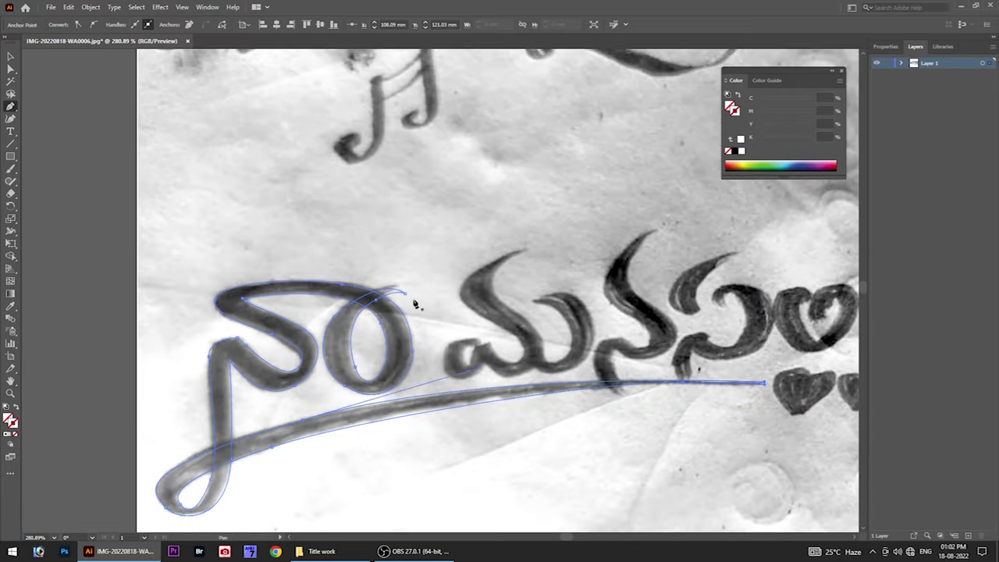
key(v)
scroll(314, 316, down, 1)
click(360, 285)
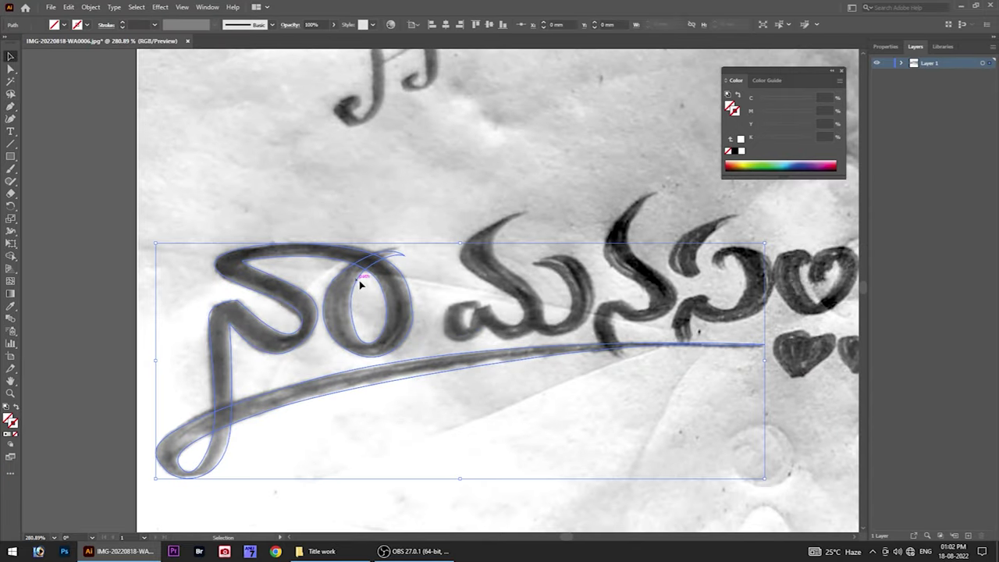
Zoom in on the next letters and begin outlining the heart-shaped letter.
click(444, 193)
scroll(444, 193, down, 2)
scroll(313, 234, up, 2)
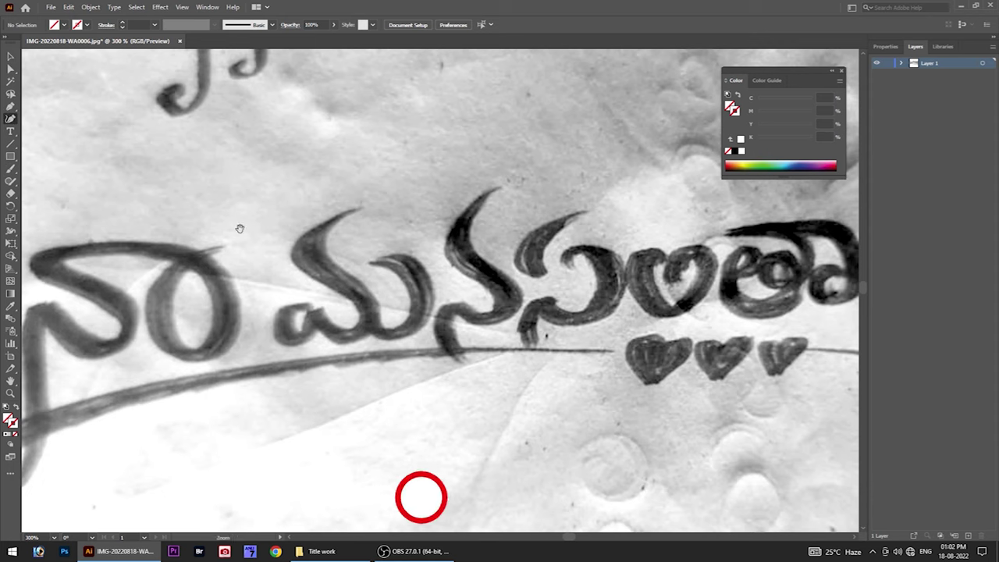
click(331, 289)
mouse_move(331, 290)
mouse_down()
mouse_move(420, 343)
mouse_move(449, 323)
mouse_move(434, 345)
mouse_up()
scroll(435, 335, down, 2)
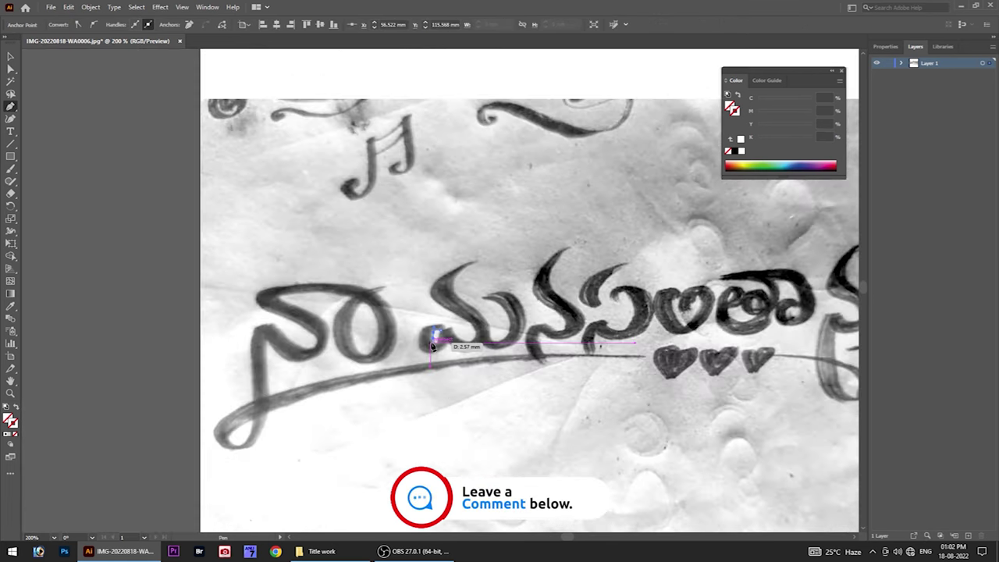
scroll(432, 341, up, 1)
mouse_move(449, 299)
mouse_down()
mouse_move(463, 275)
mouse_move(519, 268)
mouse_up()
drag(490, 402, 439, 381)
Continue the outline around the heart-shaped letter's curves and close it at its start.
scroll(425, 375, right, 5)
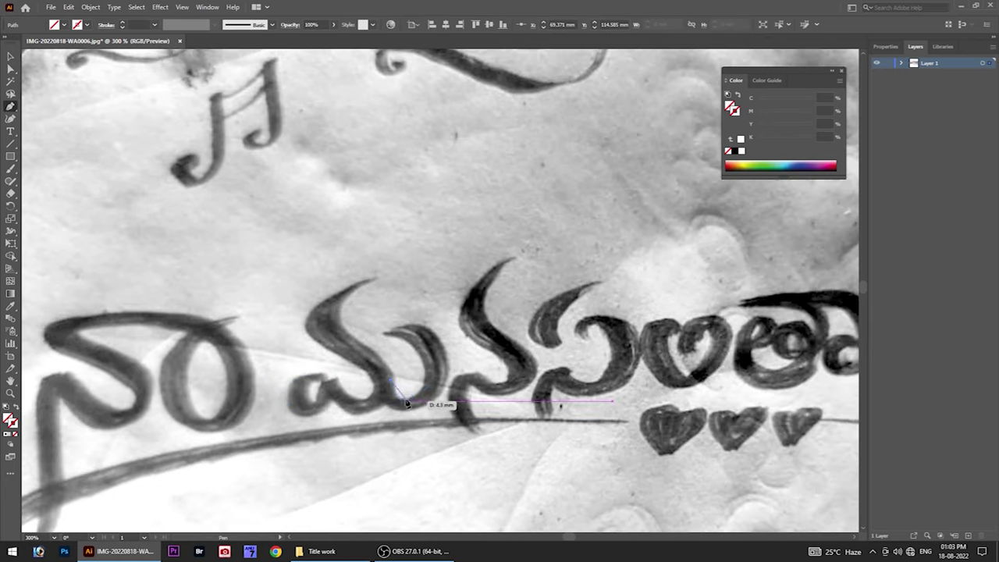
drag(402, 332, 384, 338)
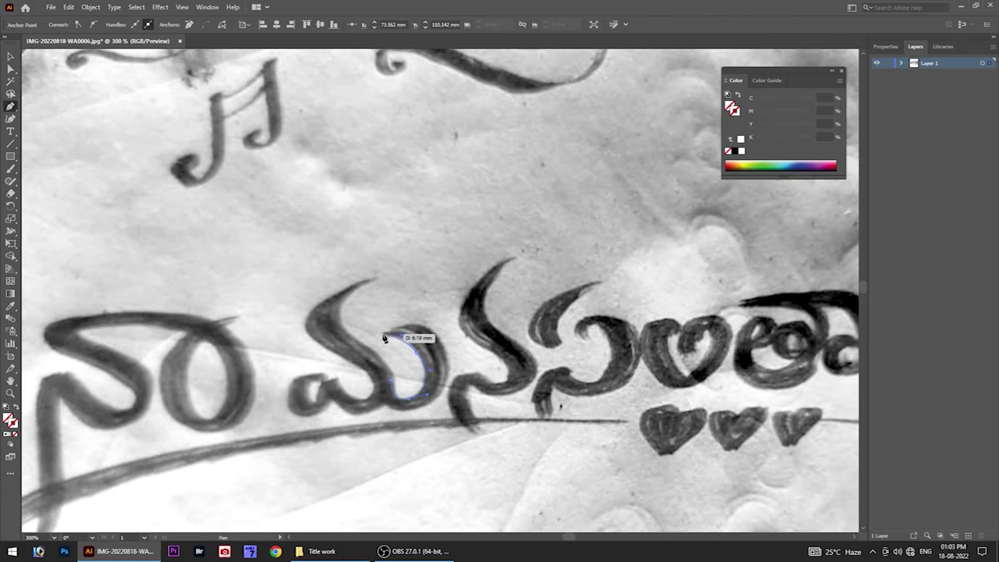
scroll(385, 406, right, 6)
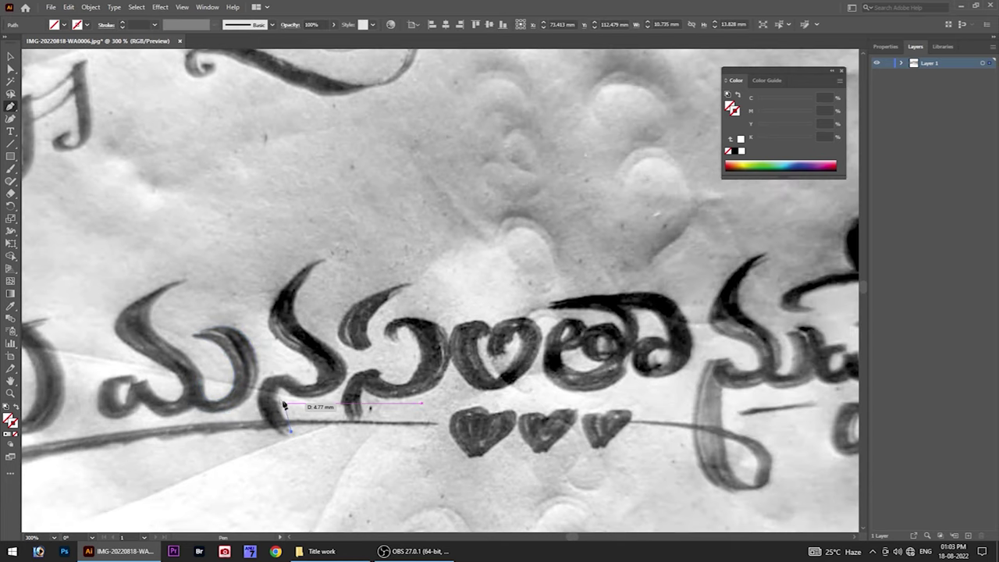
drag(304, 401, 352, 382)
drag(274, 308, 250, 357)
drag(292, 434, 313, 425)
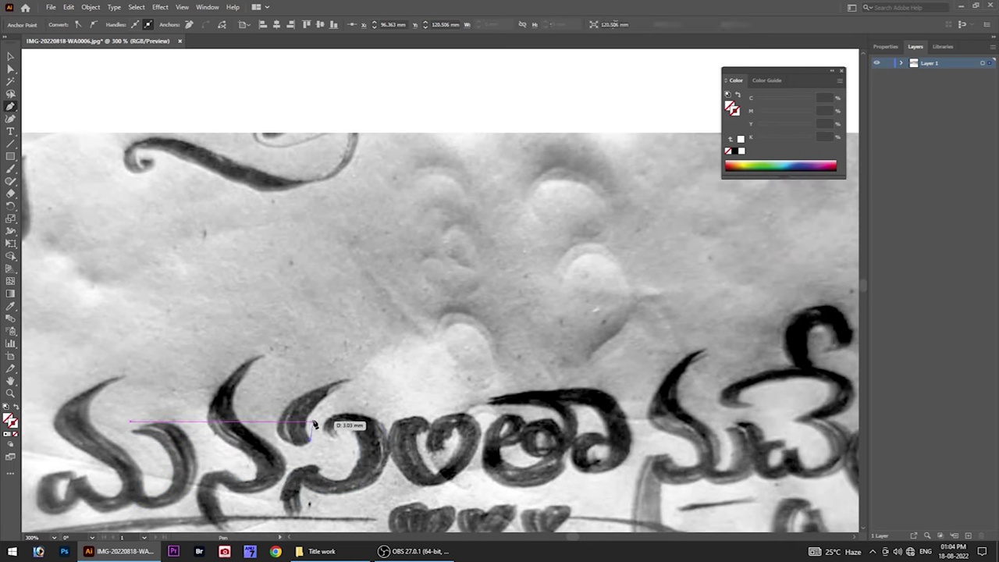
scroll(336, 419, up, 2)
drag(291, 437, 309, 447)
scroll(309, 447, up, 1)
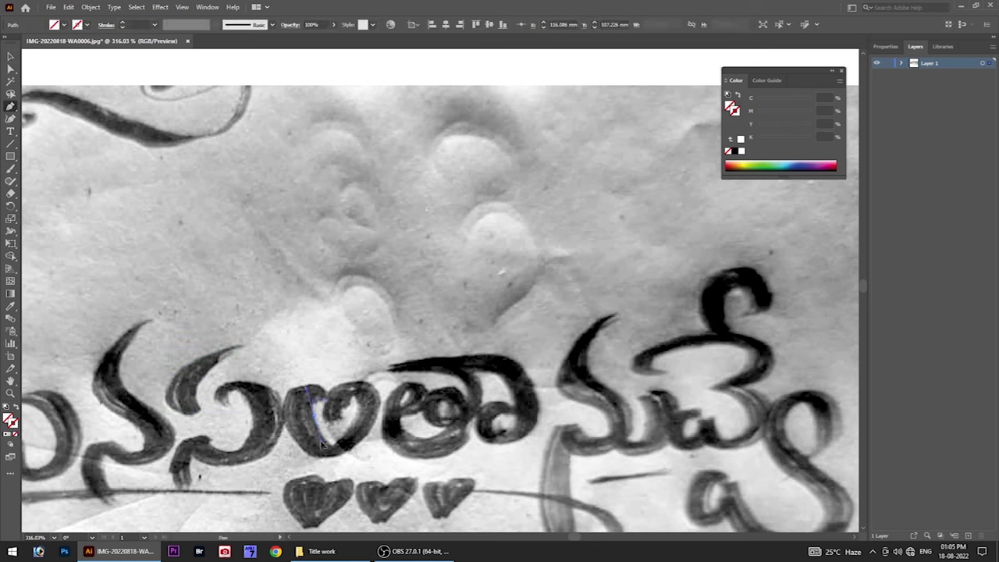
mouse_move(338, 382)
mouse_down()
mouse_move(316, 383)
mouse_move(327, 392)
mouse_up()
Outline the next letter's loop and its tall stroke.
scroll(336, 390, down, 2)
click(361, 332)
drag(408, 367, 419, 348)
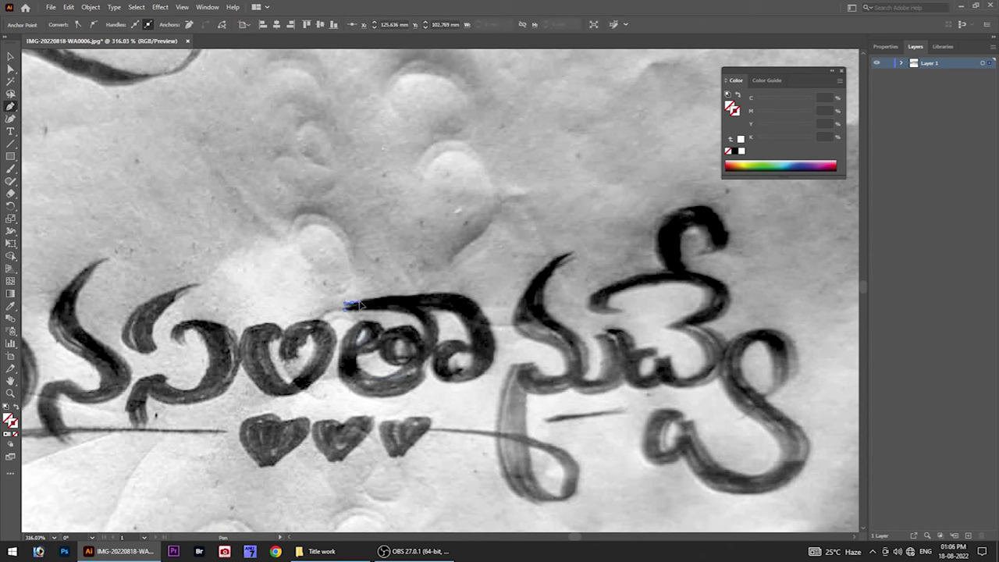
drag(466, 351, 449, 373)
mouse_move(405, 356)
mouse_down()
mouse_move(403, 394)
mouse_move(340, 334)
mouse_up()
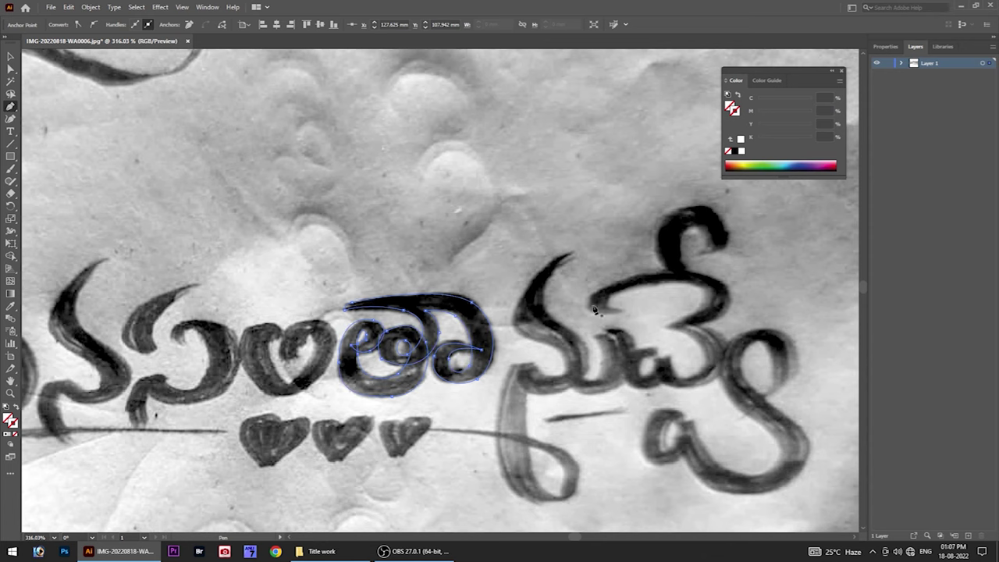
scroll(593, 310, down, 2)
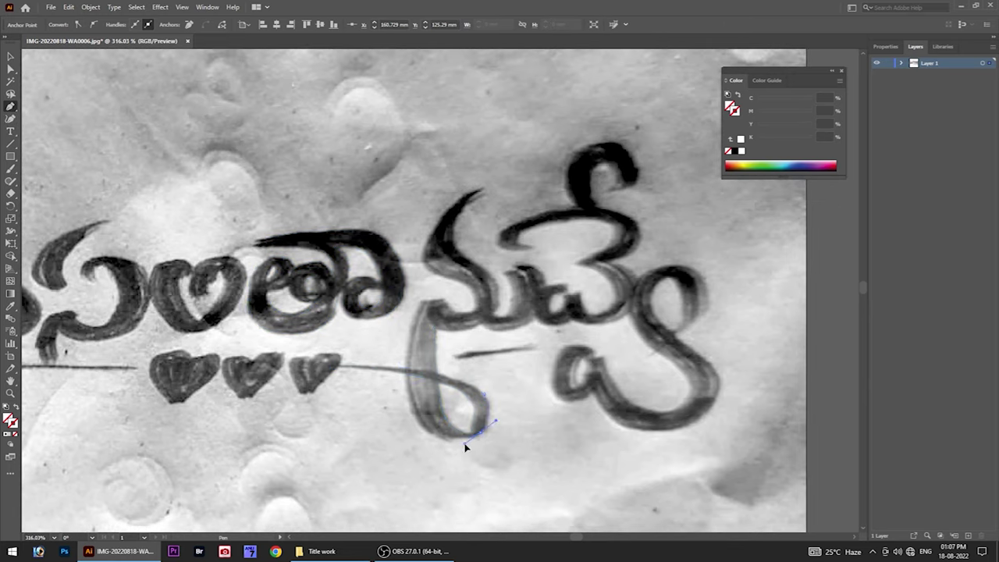
mouse_move(426, 301)
mouse_down()
mouse_move(472, 314)
mouse_move(508, 374)
mouse_up()
scroll(472, 314, up, 3)
drag(519, 419, 540, 414)
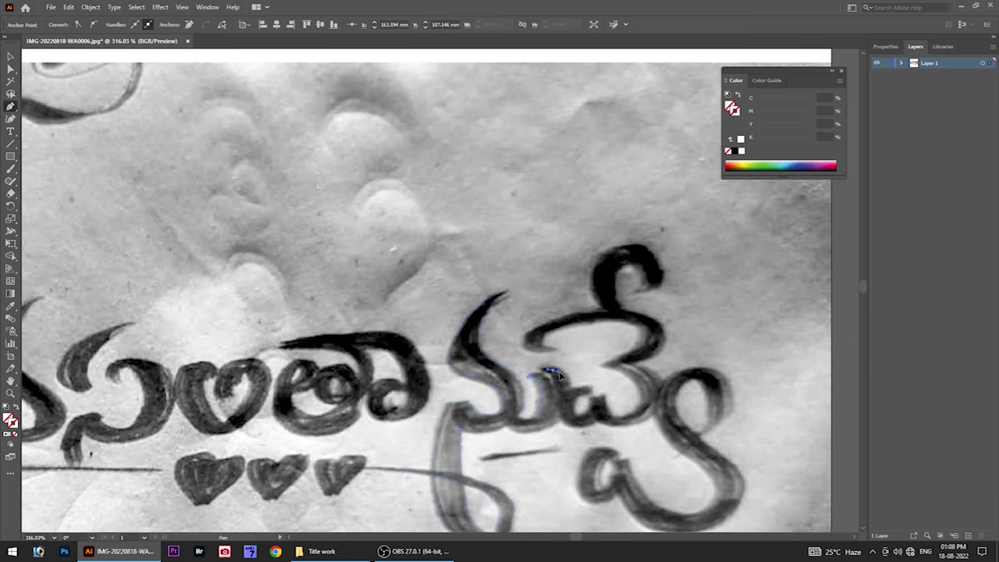
Trace the final letter's stroke and its top and upper loops, then zoom out to the whole page.
scroll(442, 424, right, 2)
drag(425, 425, 439, 424)
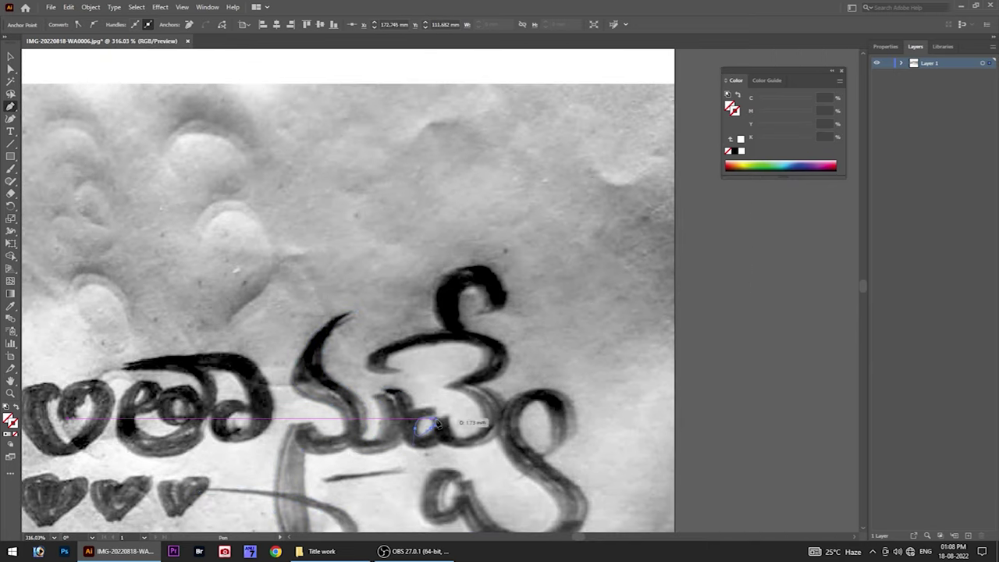
drag(383, 357, 383, 357)
drag(454, 388, 472, 391)
scroll(472, 389, down, 2)
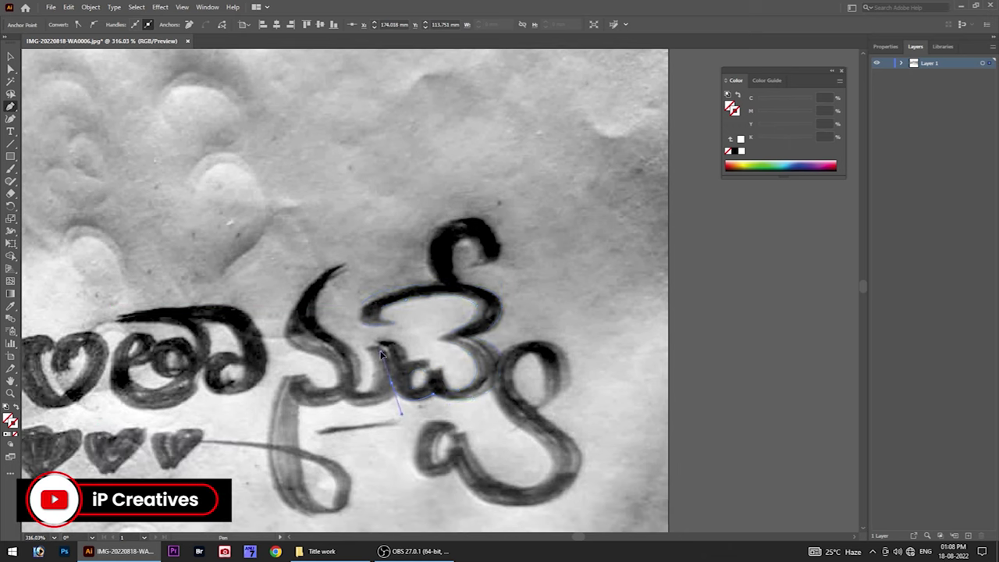
scroll(367, 353, down, 4)
drag(445, 358, 461, 349)
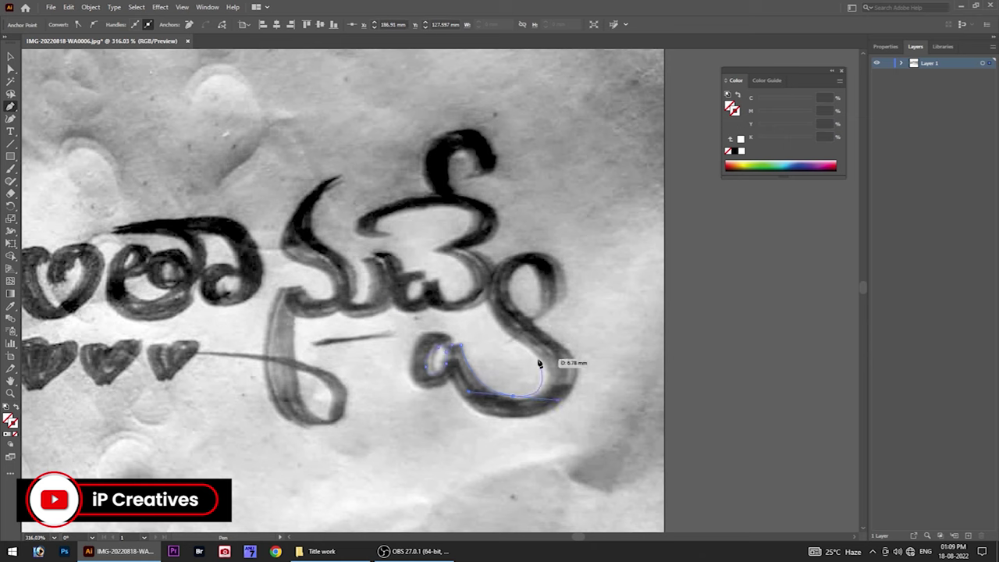
drag(557, 286, 559, 345)
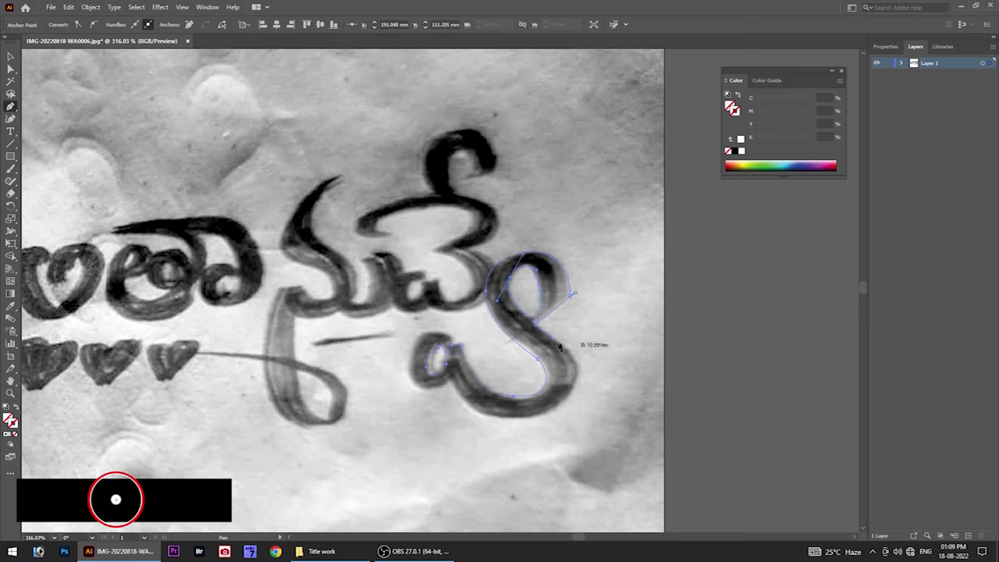
key(v)
key(ctrl+1)
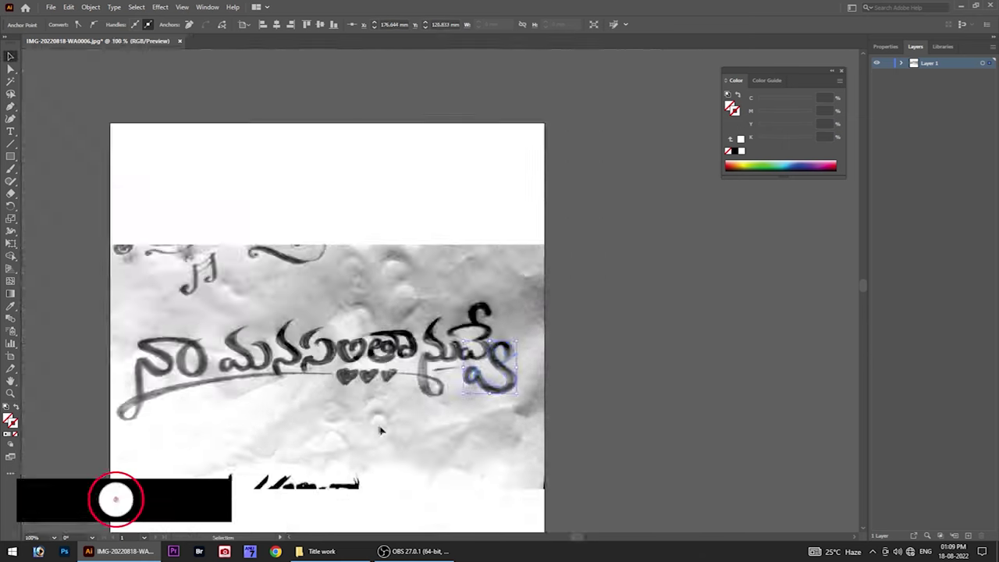
scroll(289, 426, up, 4)
Begin an outline around the three small hearts beneath the lettering.
key(p)
mouse_move(396, 305)
mouse_down()
mouse_move(450, 317)
mouse_move(464, 341)
mouse_up()
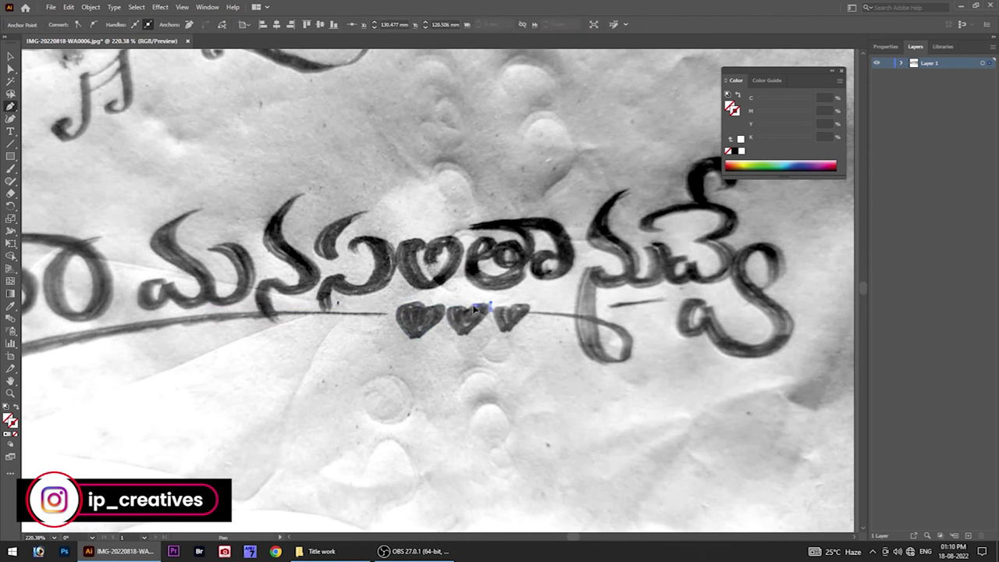
drag(528, 302, 511, 312)
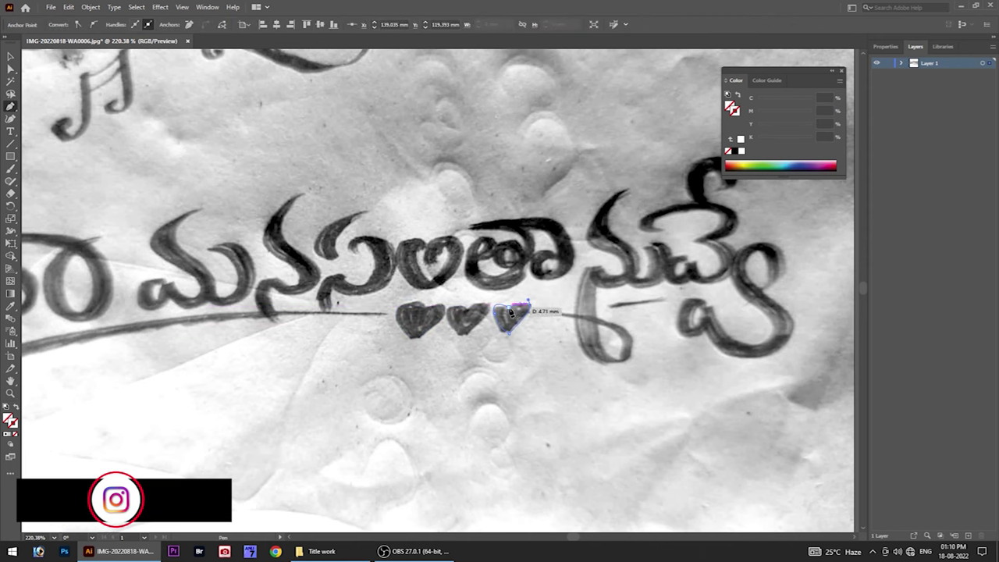
key(v)
scroll(391, 308, down, 5)
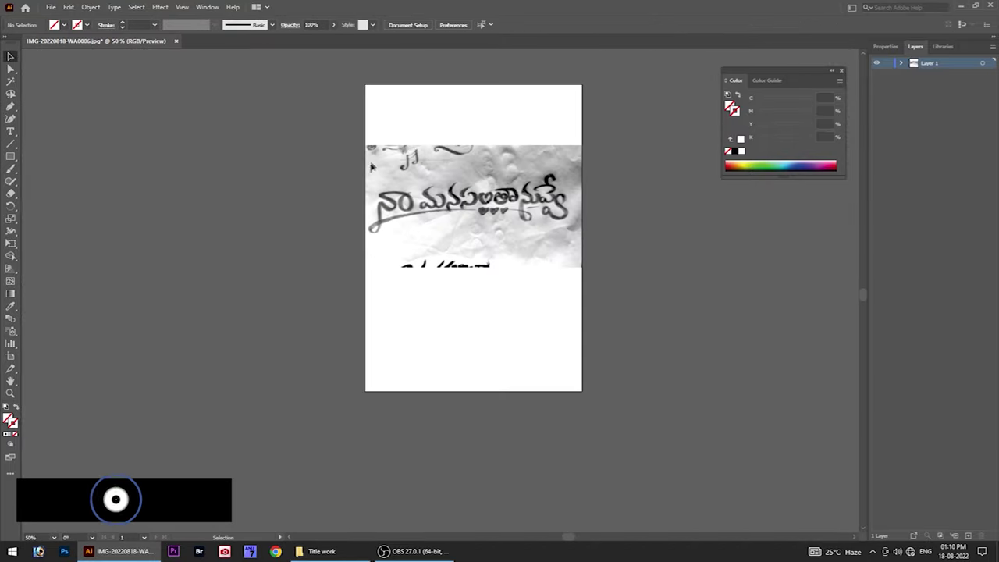
Give all traced lettering paths a solid black fill with no stroke.
scroll(720, 235, up, 1)
scroll(719, 235, up, 1)
drag(719, 236, 613, 410)
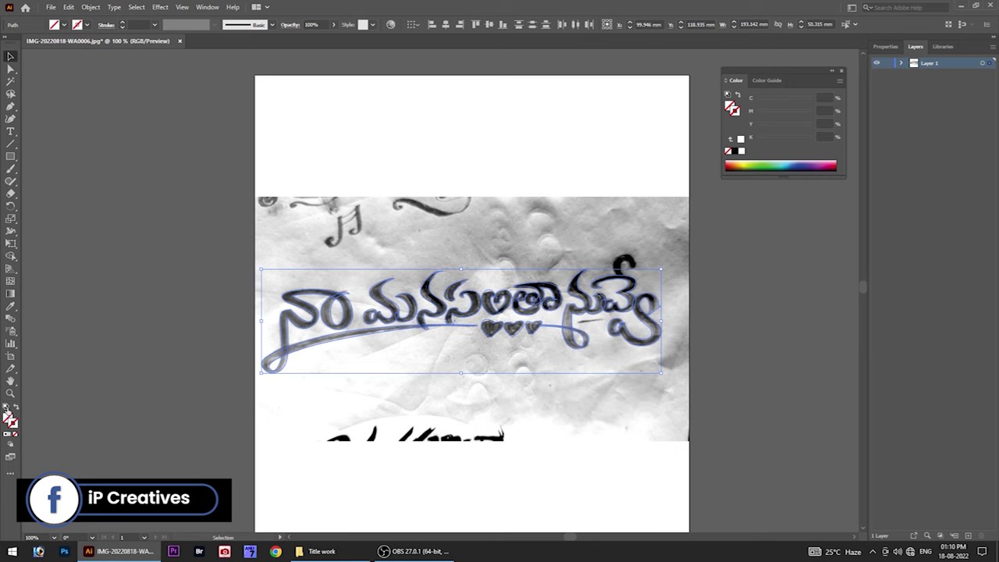
click(5, 408)
click(17, 408)
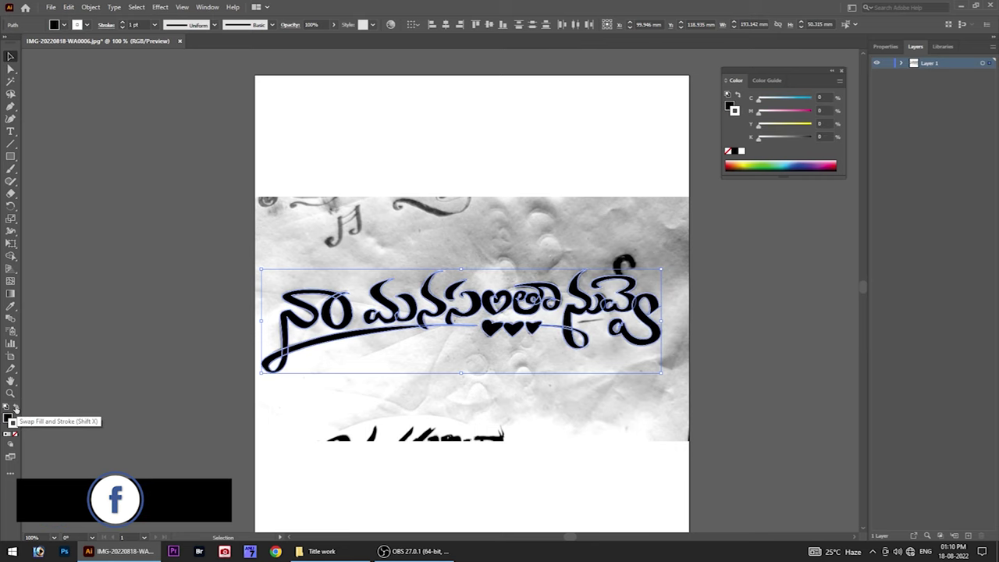
click(14, 433)
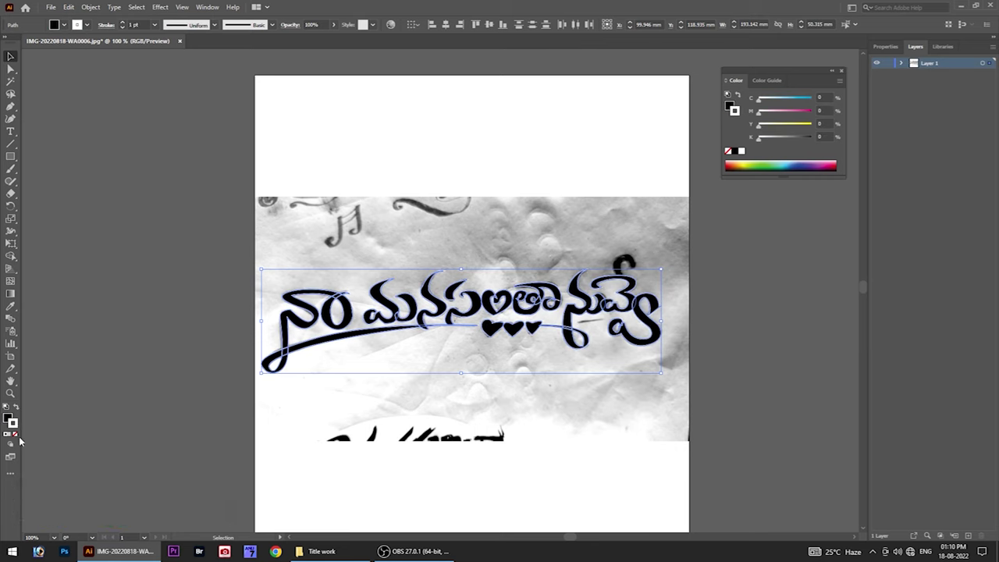
click(324, 245)
click(480, 327)
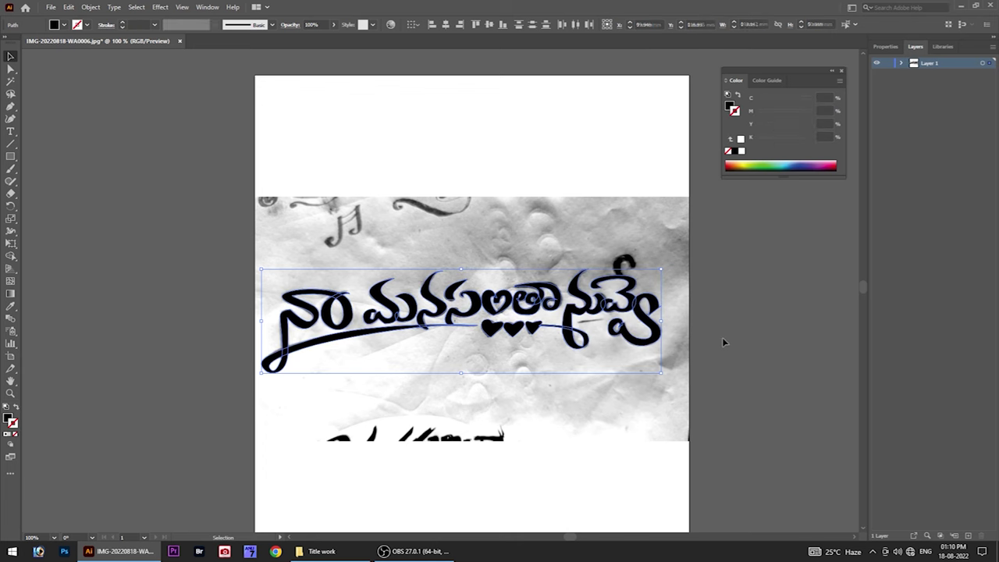
click(708, 281)
Zoom in and outline the small curl above the final letter.
key(z)
click(621, 259)
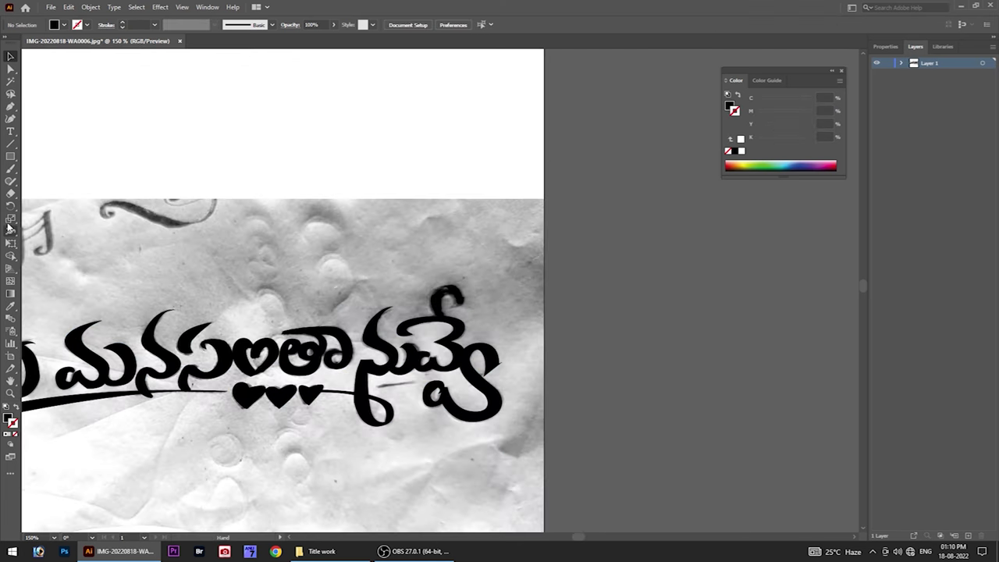
key(ctrl+plus)
click(414, 335)
mouse_move(419, 305)
mouse_down()
mouse_move(435, 329)
mouse_move(399, 318)
mouse_move(419, 343)
mouse_up()
alt+scroll(513, 382, down, 3)
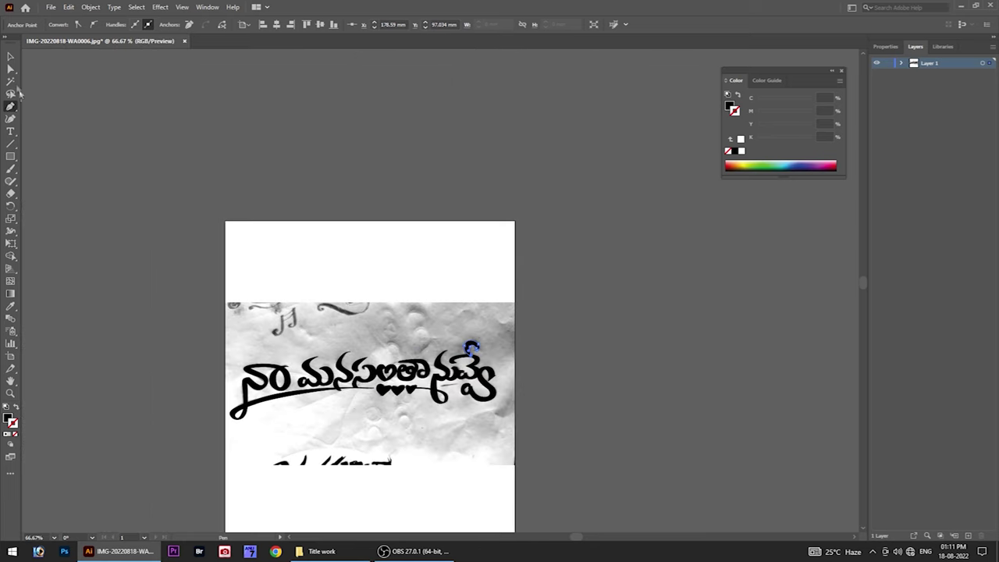
click(351, 374)
alt+scroll(352, 370, up, 1)
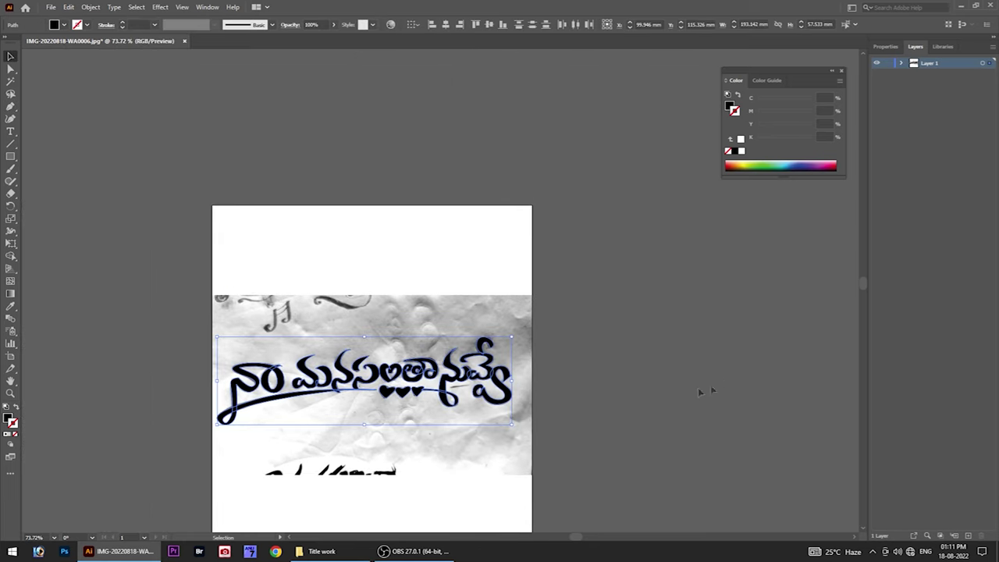
click(609, 398)
Unlock the title photo with Unlock All and fade it to 22% opacity.
click(91, 7)
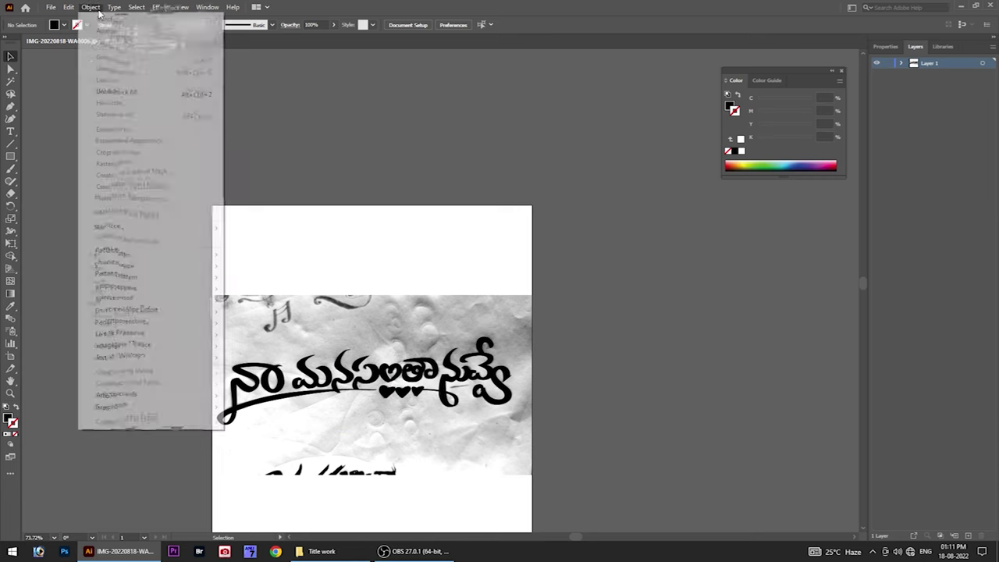
click(138, 92)
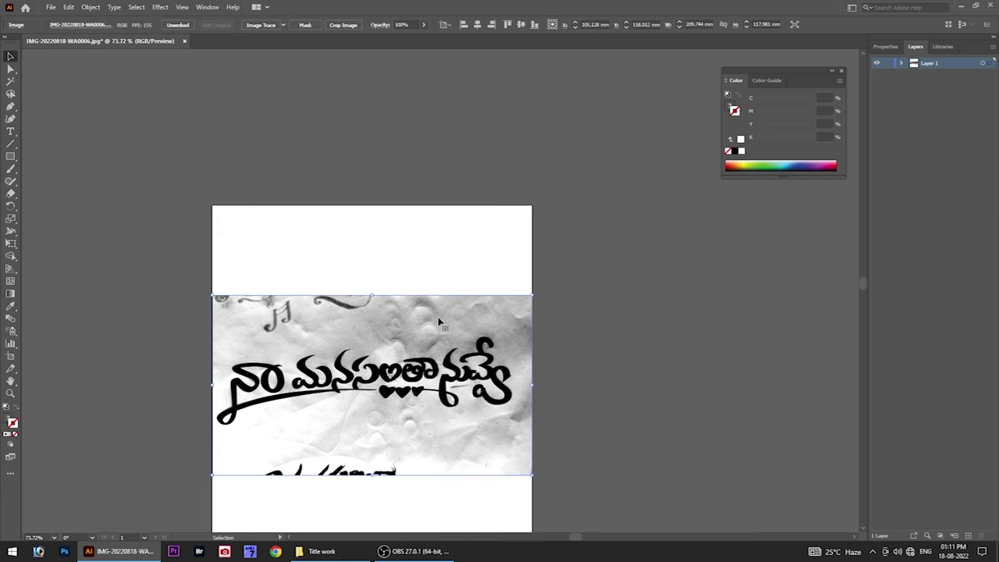
click(422, 24)
drag(391, 41, 395, 41)
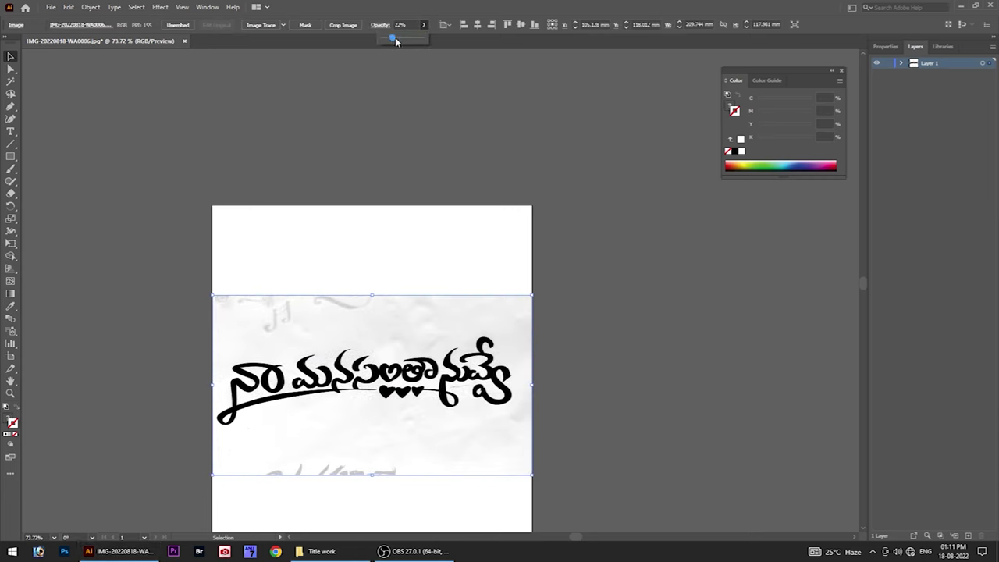
click(411, 286)
scroll(495, 320, up, 5)
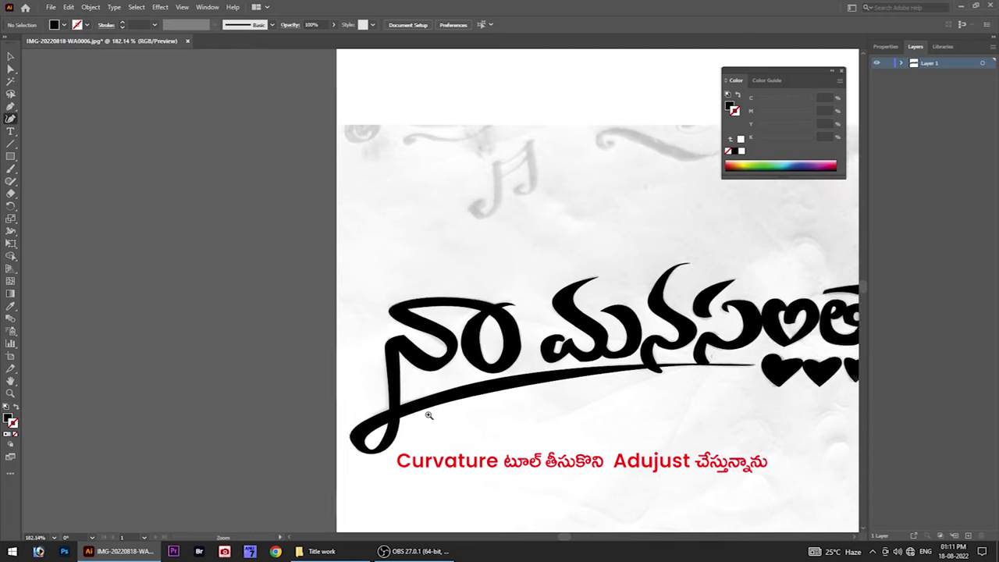
Reshape the swash's lower-left tip so its tail tapers smoothly, then return to the Selection tool.
scroll(416, 405, up, 2)
click(542, 332)
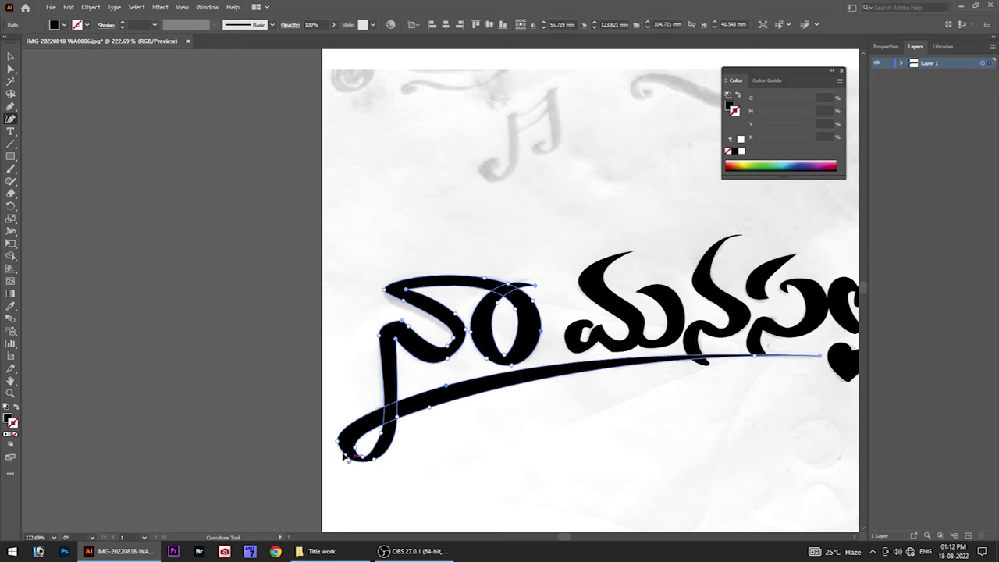
drag(343, 443, 347, 446)
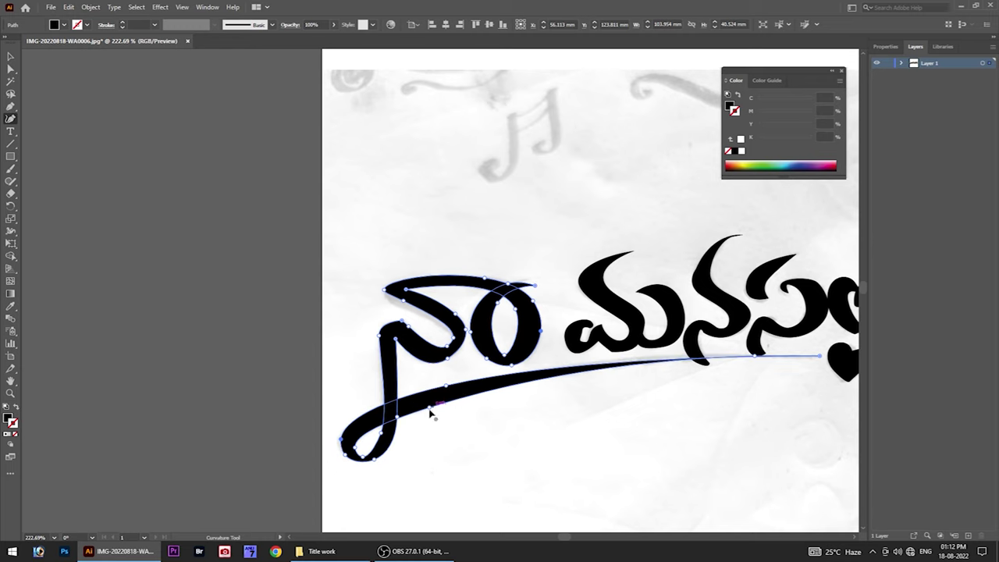
scroll(736, 365, up, 4)
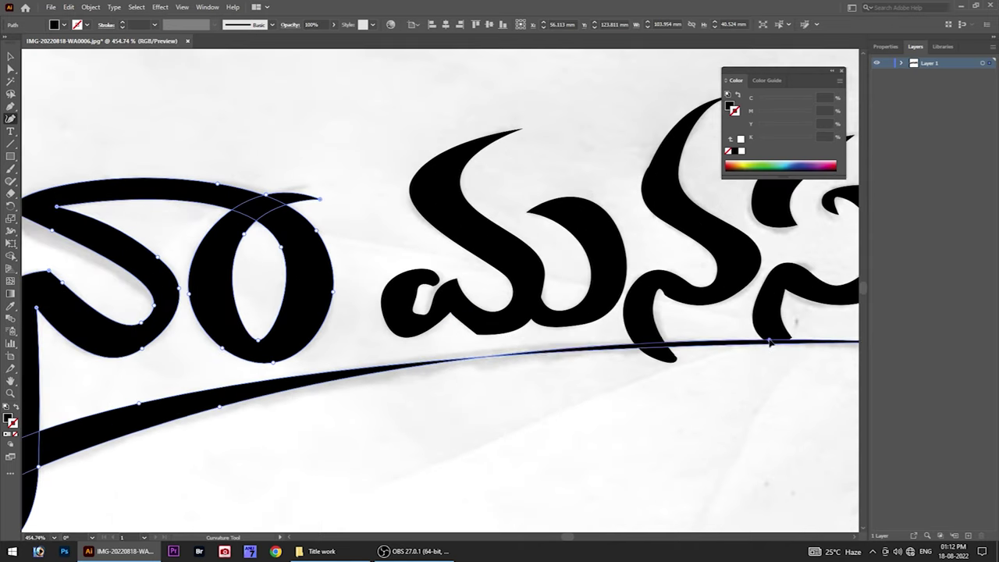
scroll(741, 355, right, 2)
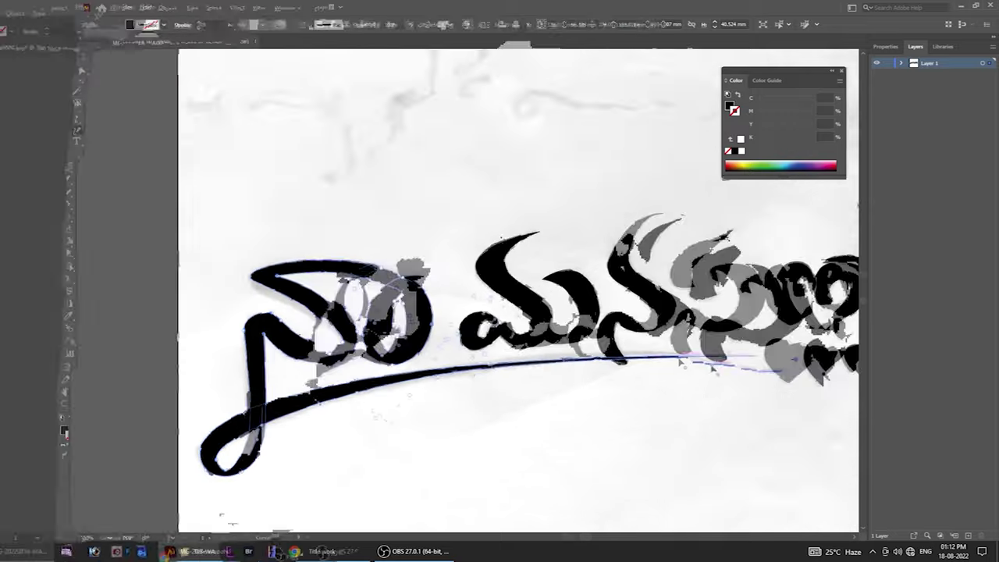
scroll(671, 353, up, 2)
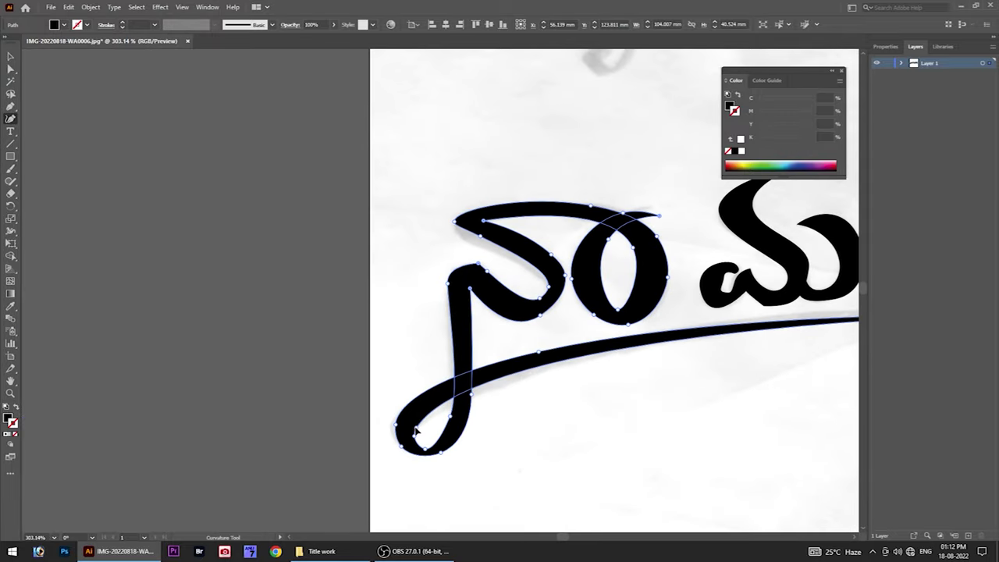
key(Escape)
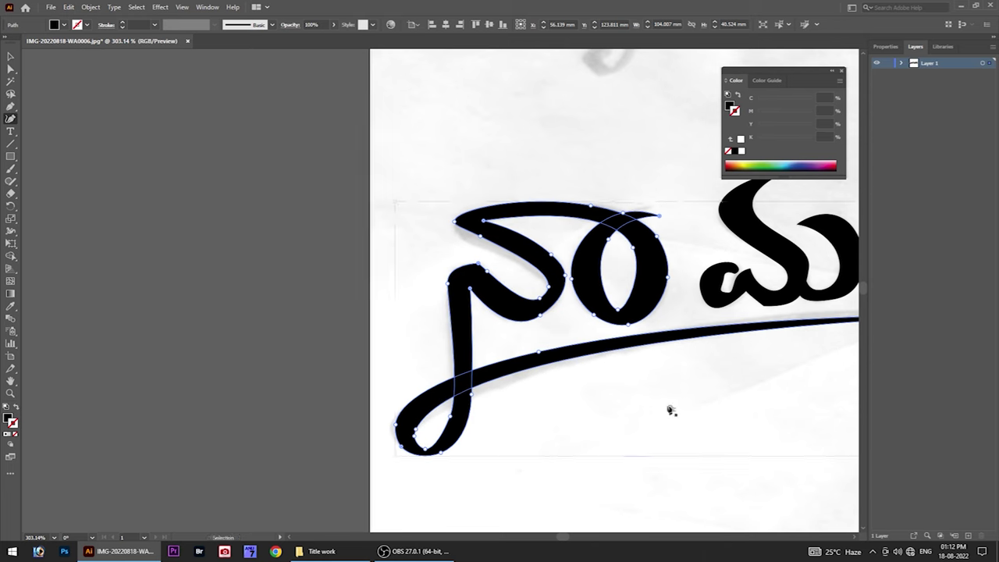
key(v)
alt+scroll(642, 348, down, 5)
click(654, 291)
With the Curvature tool, reshape the first letter's stem edges to match the sketch.
alt+scroll(570, 306, up, 1)
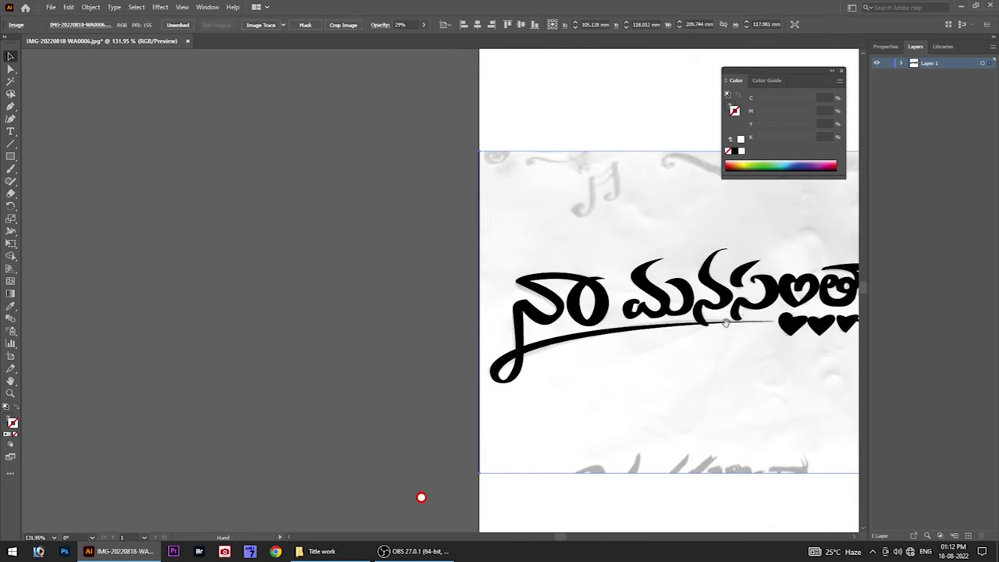
alt+scroll(570, 305, up, 2)
alt+scroll(569, 297, up, 2)
click(11, 118)
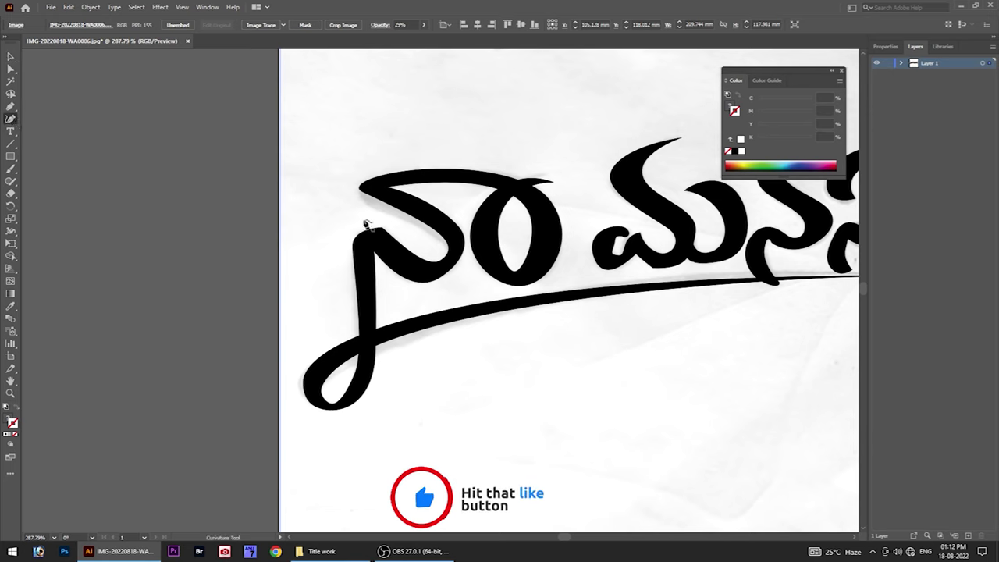
click(356, 305)
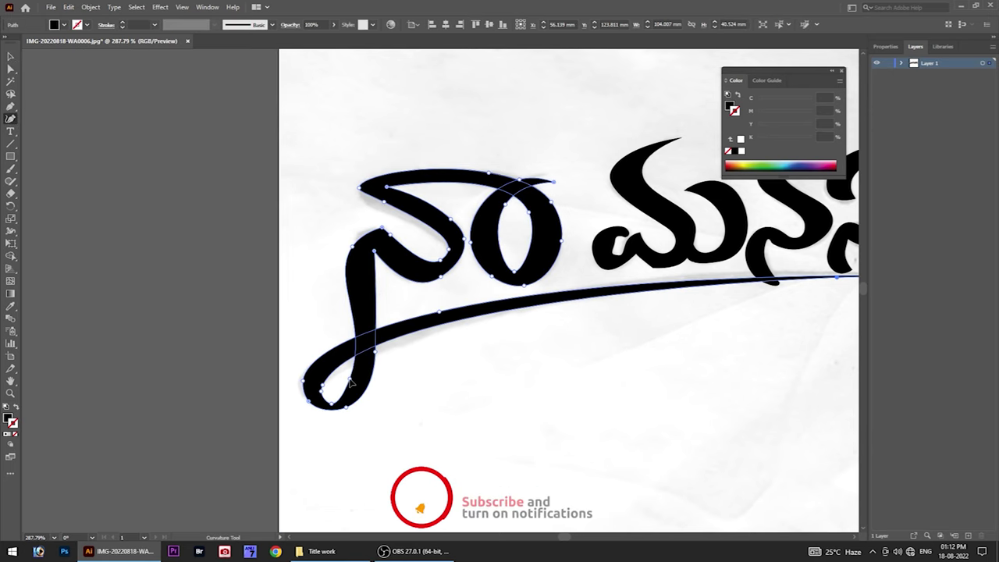
drag(359, 243, 357, 292)
drag(357, 328, 361, 244)
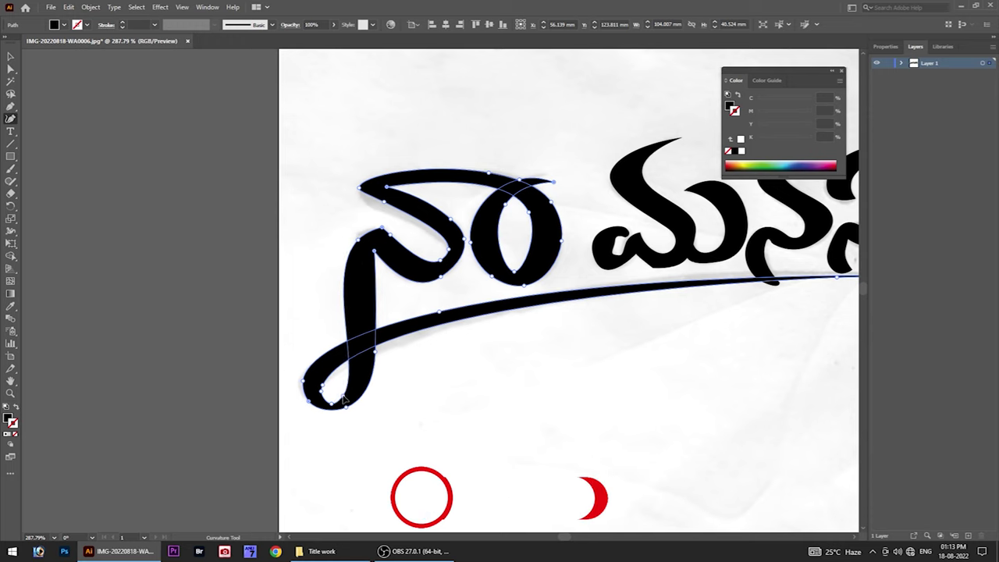
mouse_move(359, 239)
mouse_down()
mouse_move(382, 238)
mouse_move(359, 255)
mouse_up()
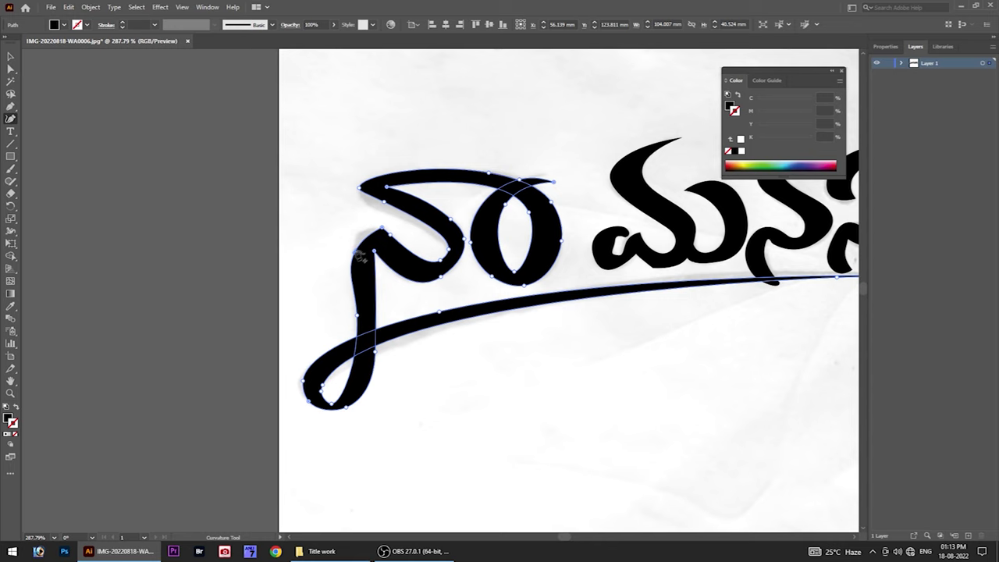
drag(358, 314, 352, 313)
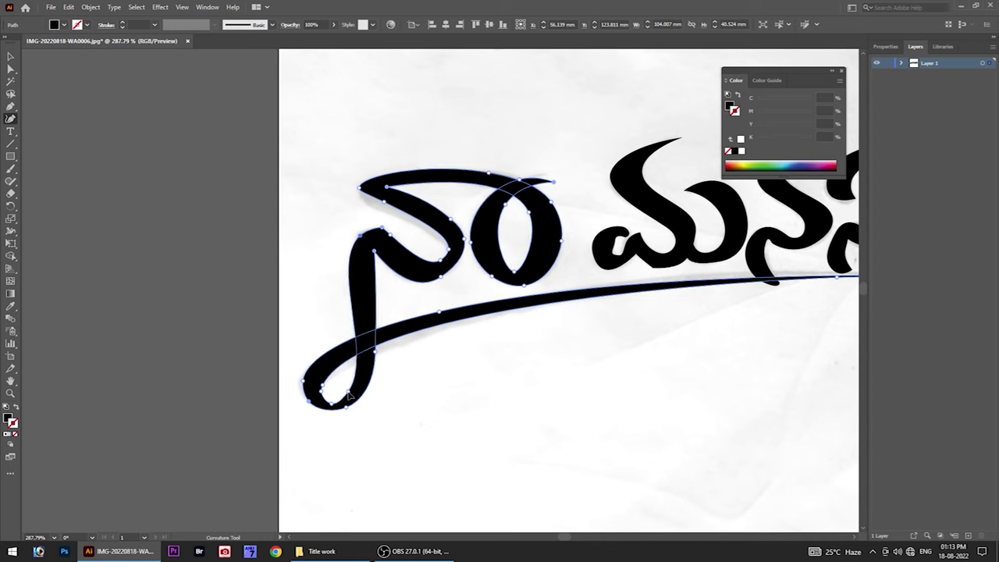
drag(344, 399, 347, 398)
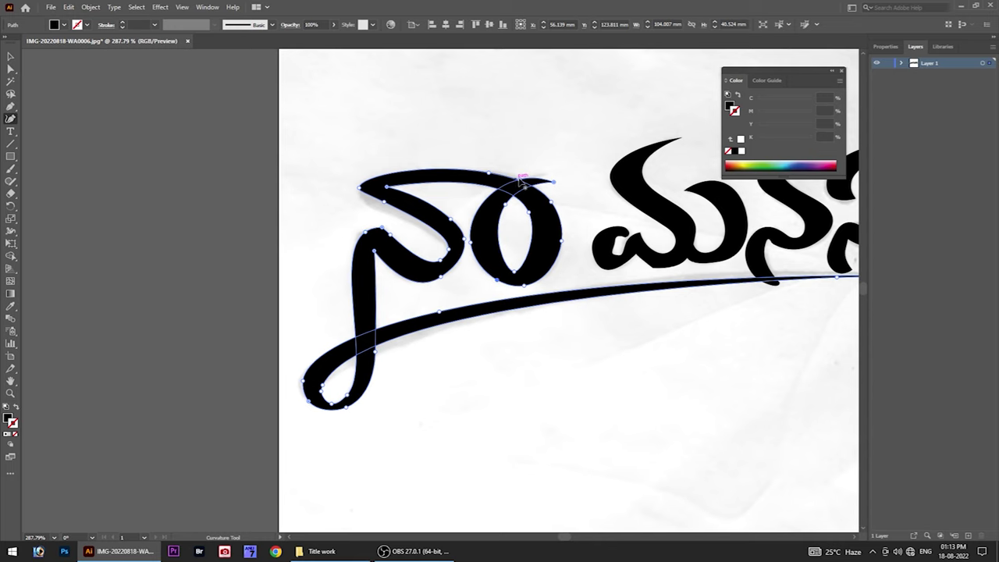
Reshape the first letter's upper-right tail, then deselect the path.
scroll(565, 188, up, 3)
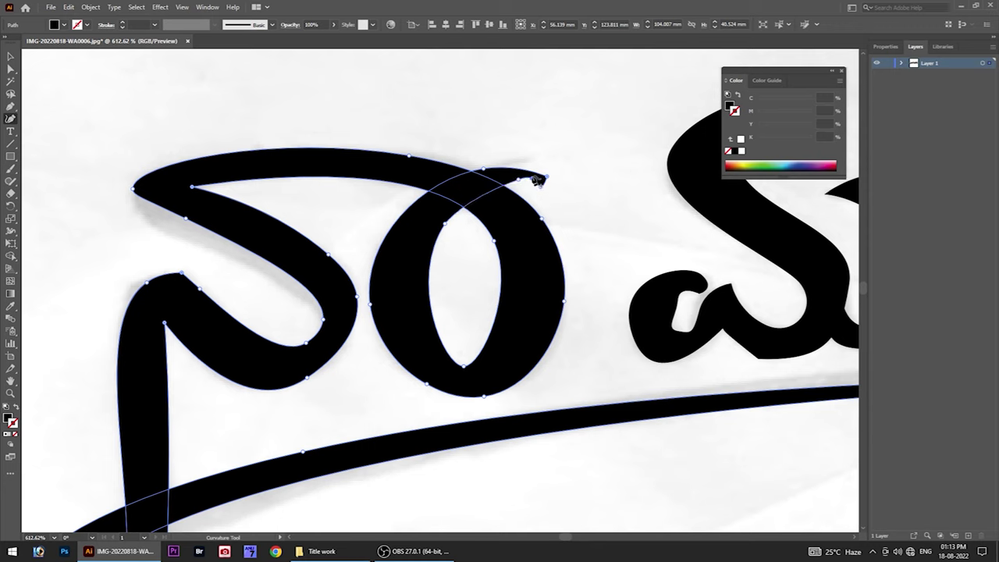
drag(528, 182, 519, 175)
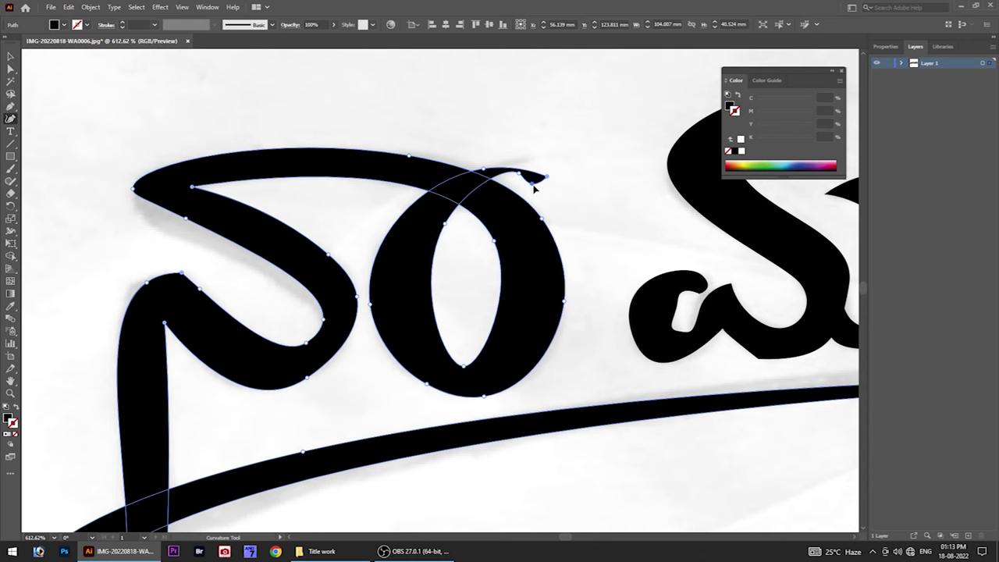
scroll(535, 187, down, 1)
scroll(535, 188, down, 1)
ctrl+click(573, 175)
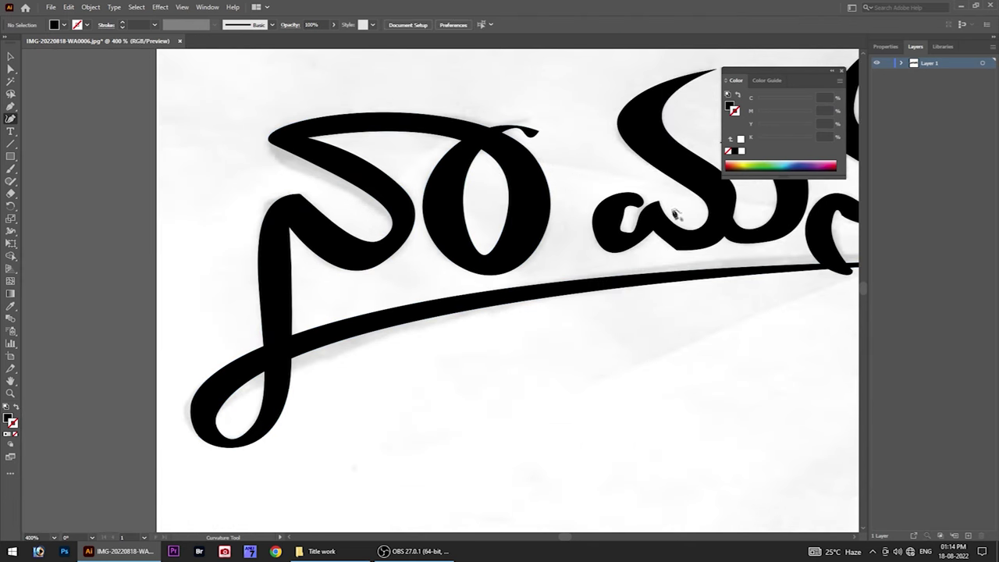
Thin out the tail of the swash line path.
drag(676, 215, 475, 189)
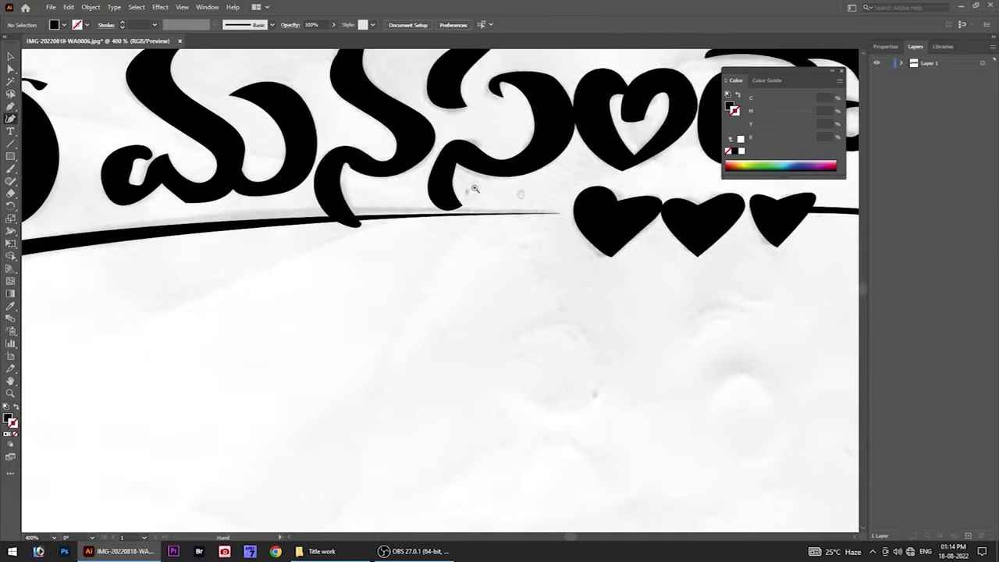
scroll(475, 189, up, 2)
click(638, 236)
drag(590, 237, 602, 236)
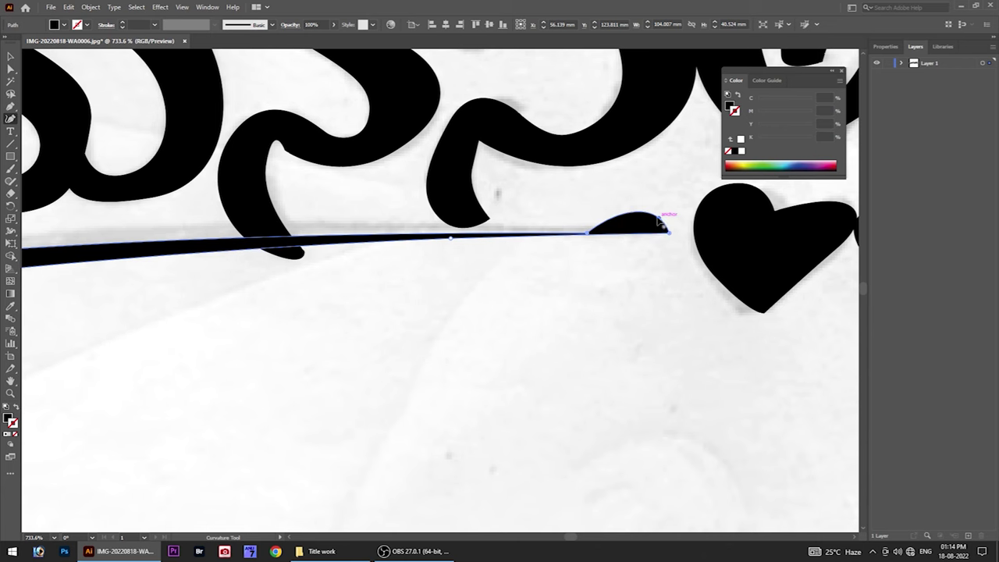
Adjust the మ letter's upper-left curve and pull its inner loop stroke down to fit.
scroll(660, 223, down, 5)
drag(565, 243, 585, 270)
scroll(548, 232, up, 5)
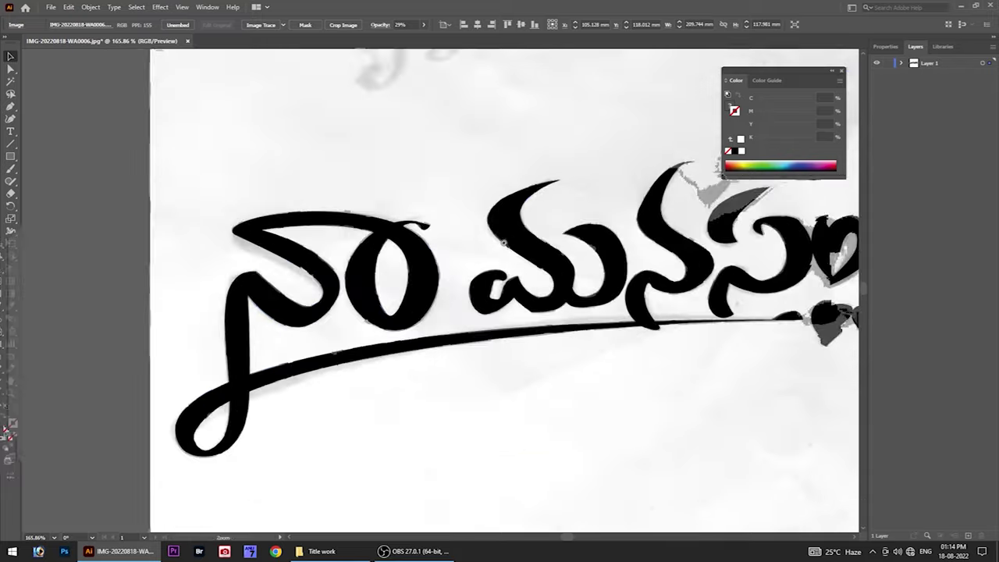
click(294, 337)
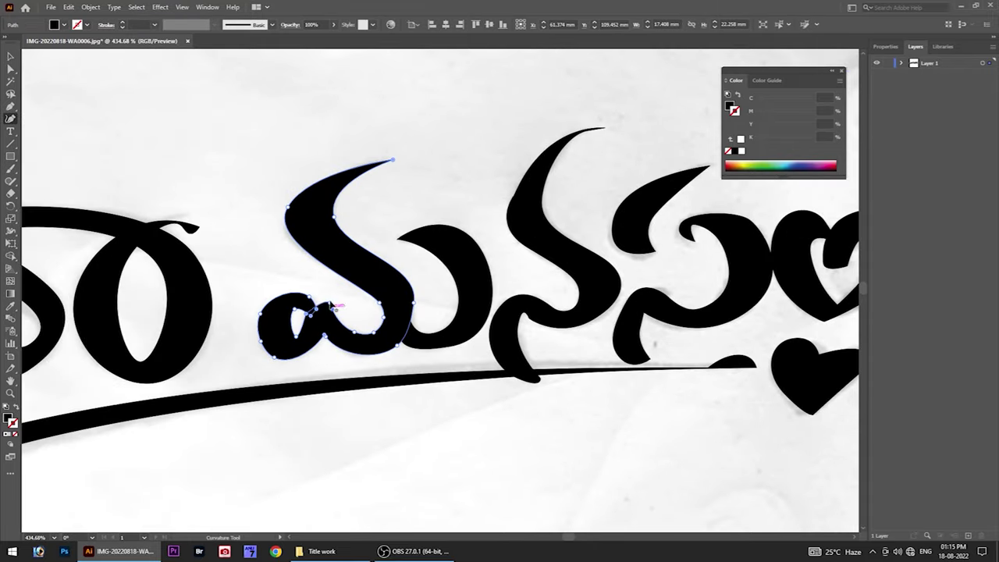
mouse_move(388, 323)
mouse_down()
mouse_move(289, 232)
mouse_move(332, 226)
mouse_up()
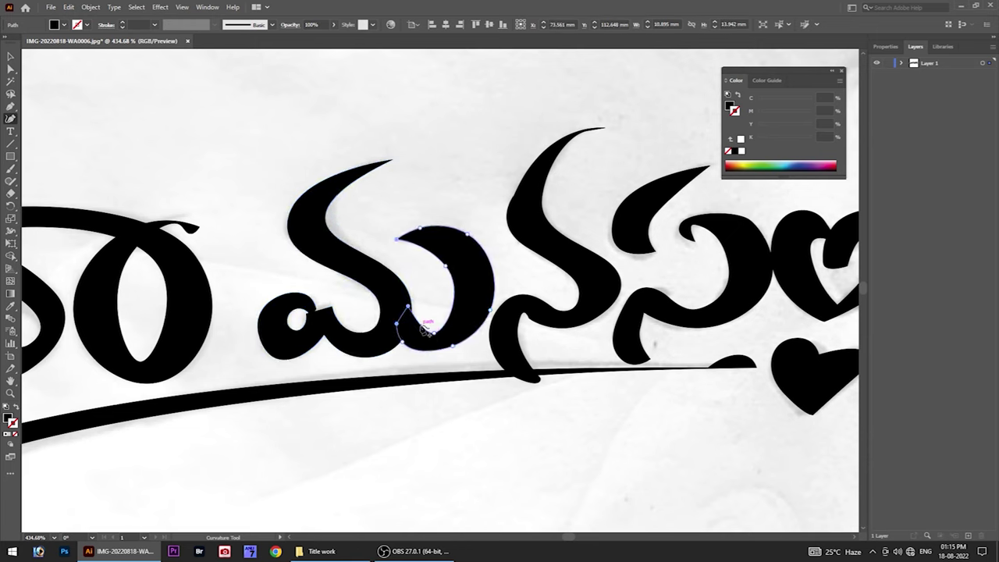
scroll(380, 170, up, 3)
scroll(391, 187, down, 4)
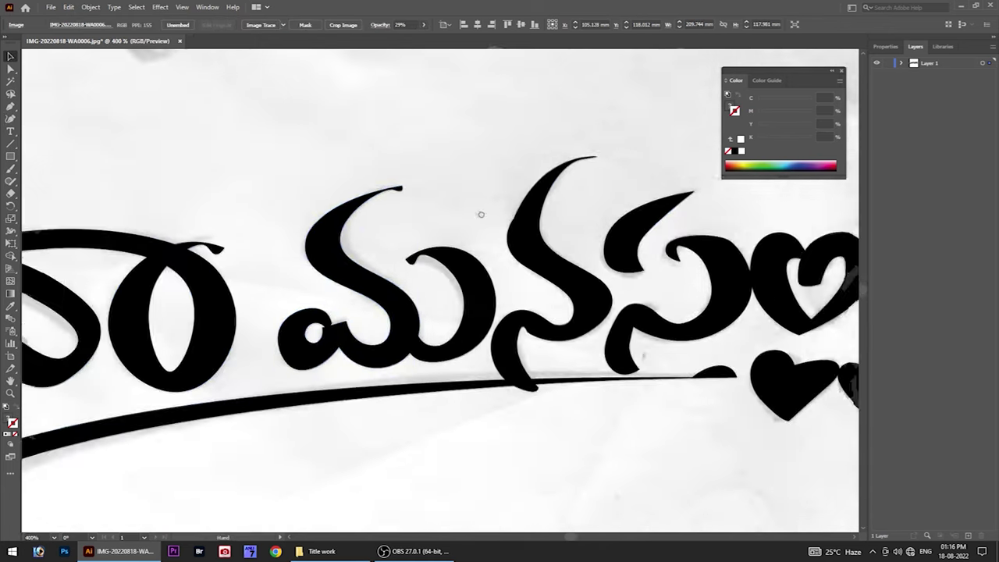
scroll(281, 312, up, 3)
scroll(269, 317, up, 2)
drag(269, 316, 269, 373)
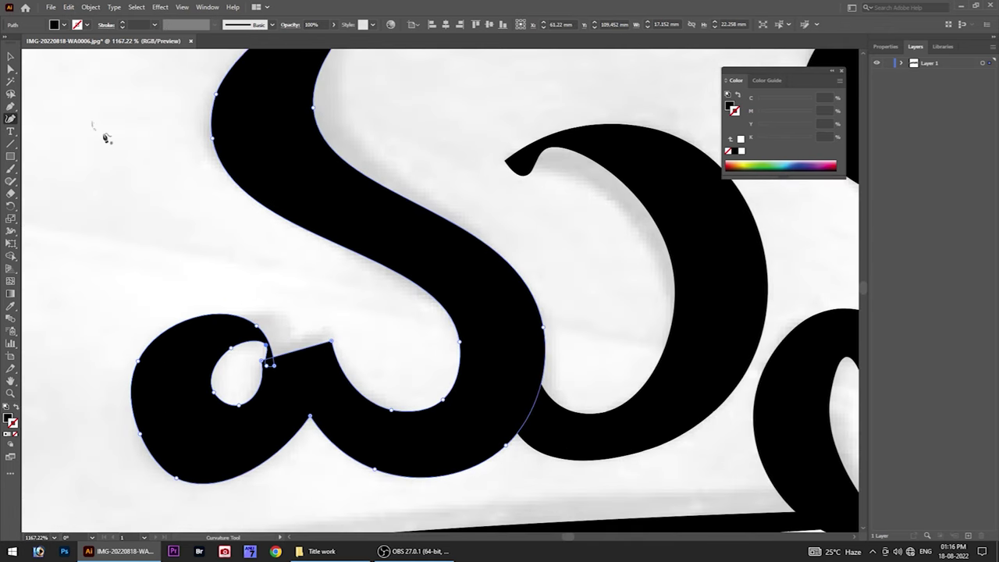
scroll(92, 425, down, 3)
Select the middle న letter path, then return to the Selection tool.
click(371, 383)
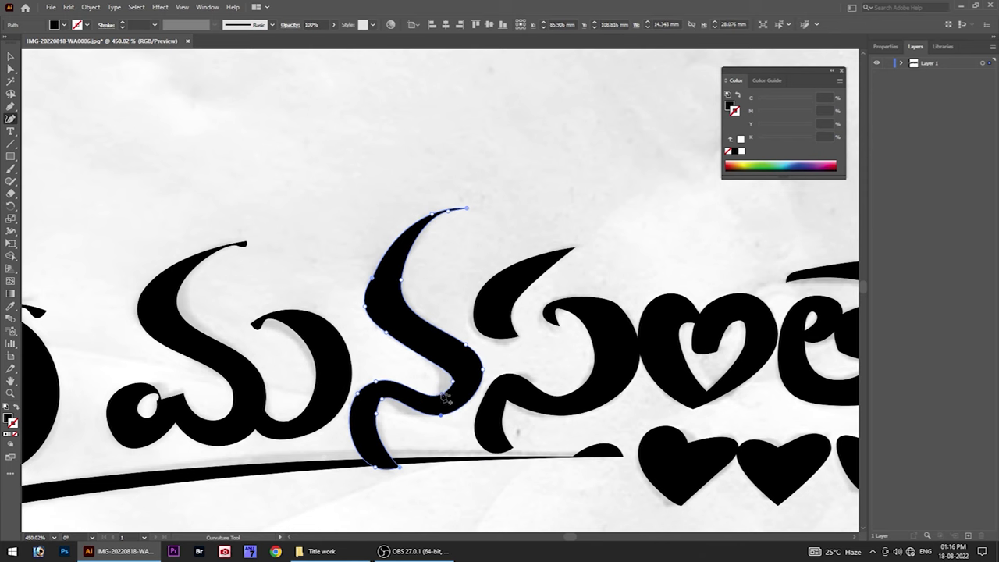
scroll(452, 213, up, 3)
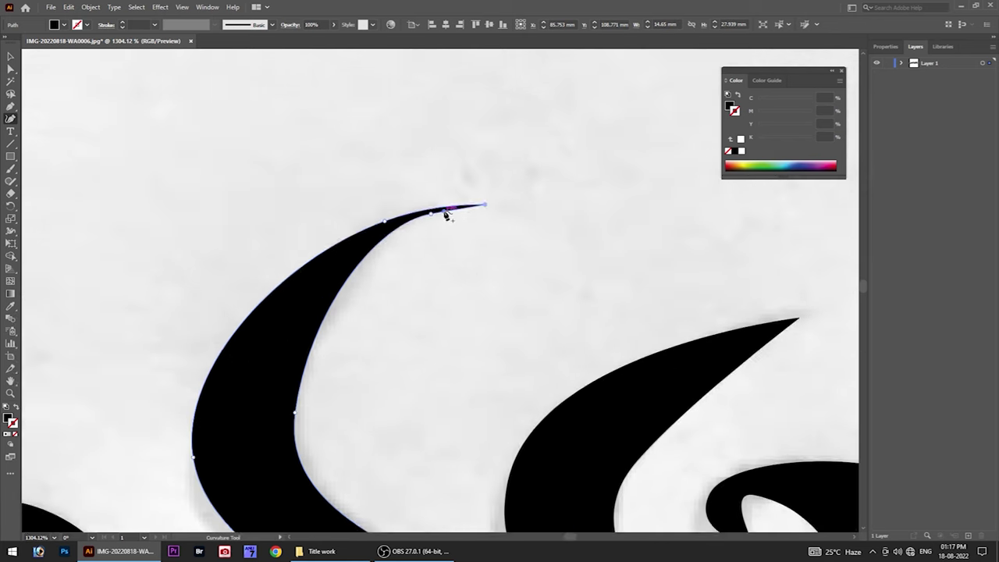
scroll(446, 215, down, 3)
scroll(390, 328, up, 2)
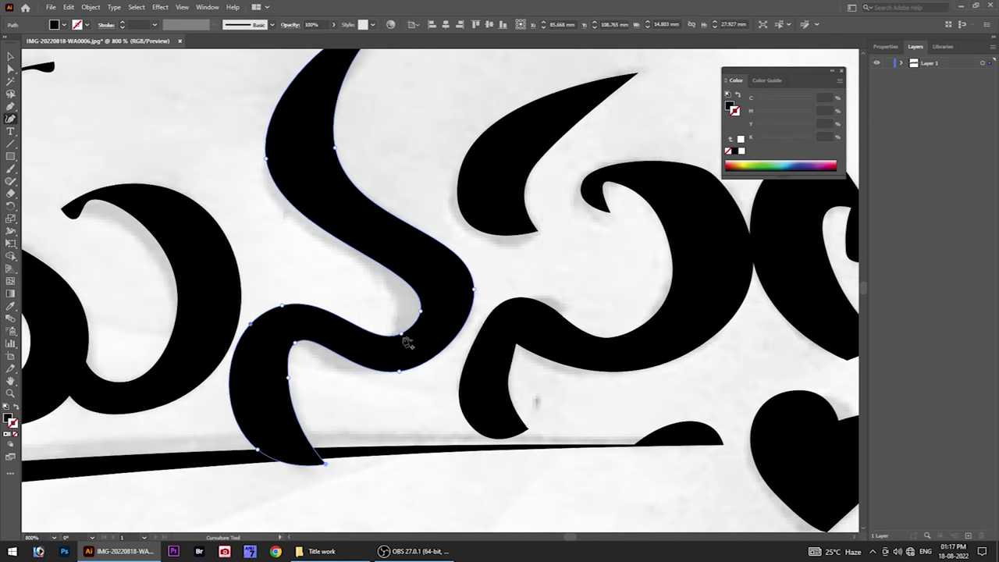
scroll(406, 344, down, 2)
scroll(332, 425, up, 5)
scroll(408, 439, down, 4)
scroll(382, 367, up, 2)
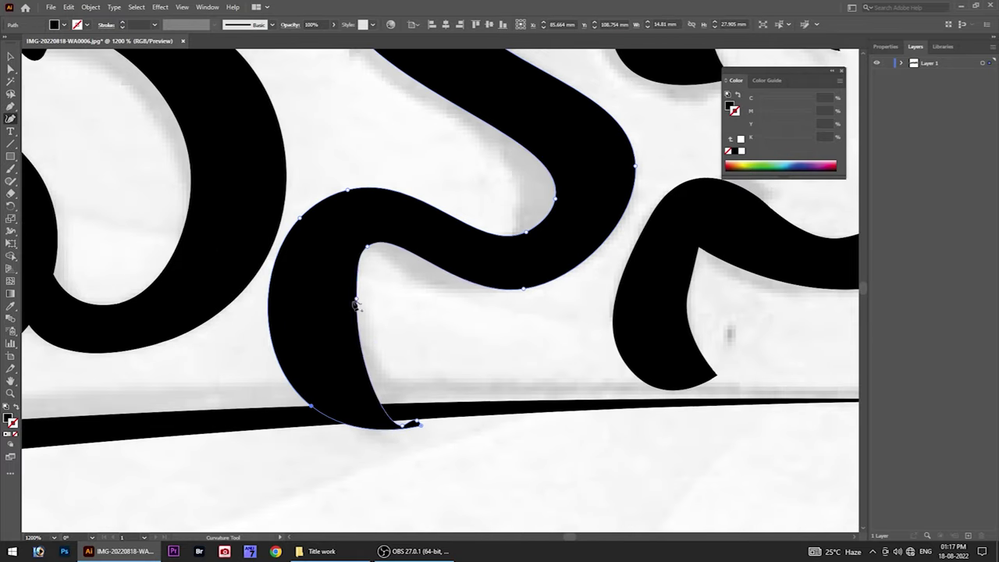
scroll(536, 364, down, 5)
scroll(416, 330, up, 4)
key(v)
scroll(637, 400, down, 1)
Return to the Curvature tool and select the paths near the heart, including the teardrop stroke.
scroll(636, 400, down, 2)
click(636, 400)
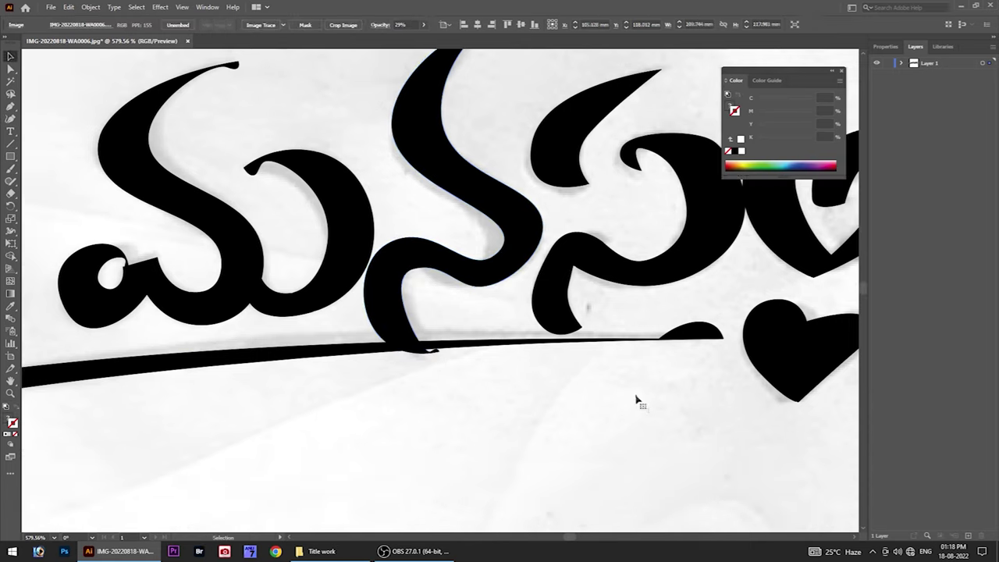
scroll(637, 400, up, 5)
key(shift+grave)
click(586, 466)
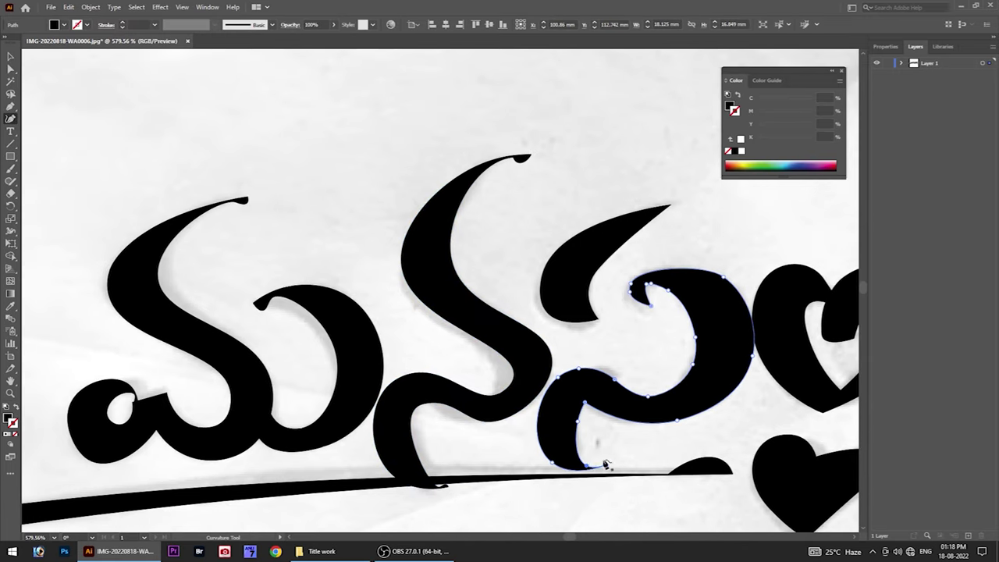
scroll(397, 289, up, 1)
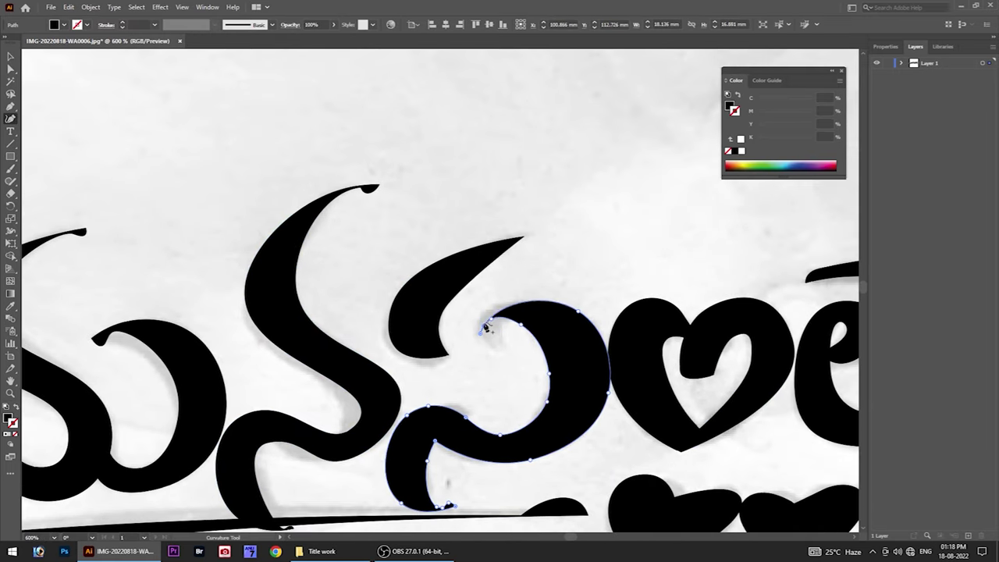
click(399, 293)
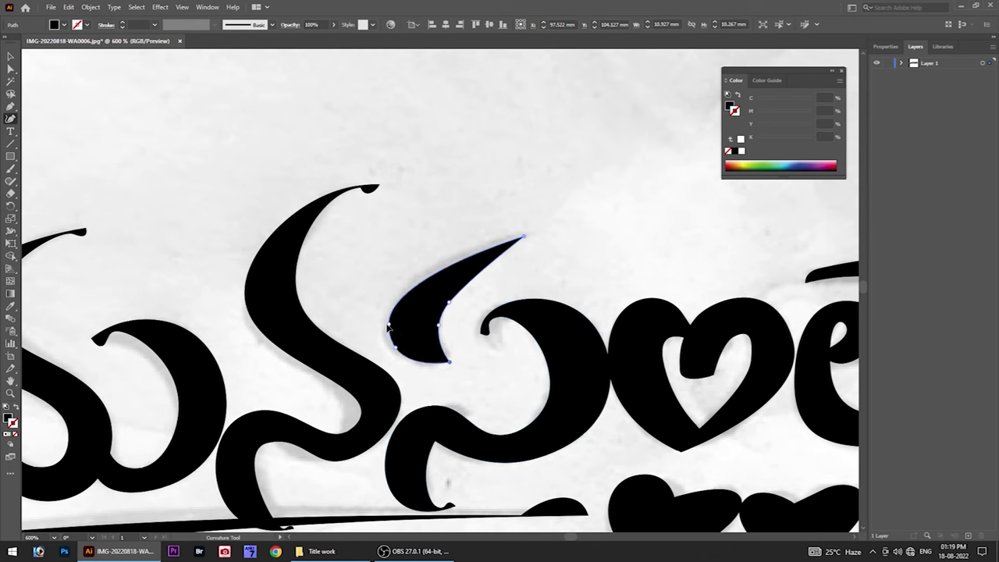
scroll(519, 247, up, 2)
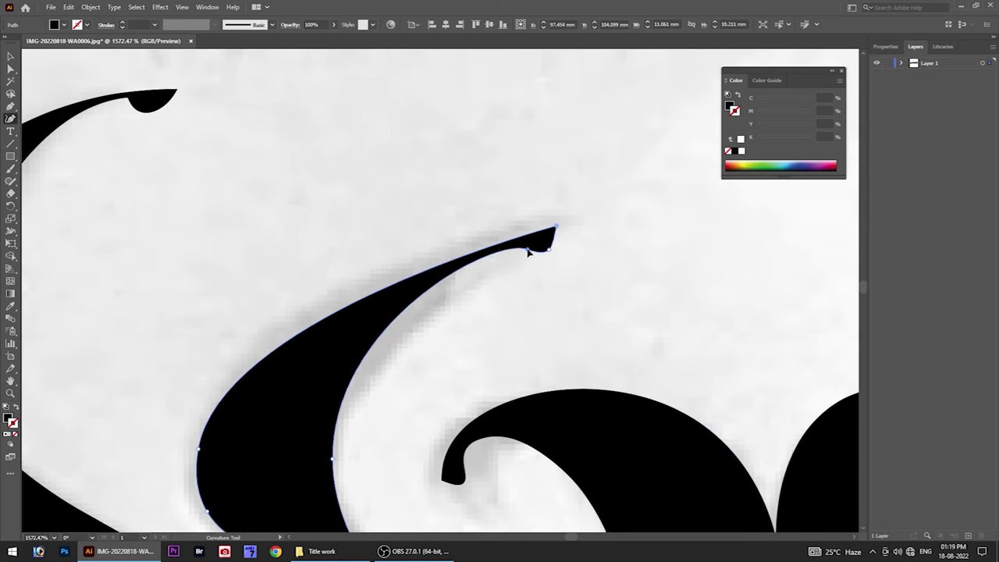
scroll(499, 297, down, 5)
scroll(500, 305, up, 5)
Move the heart letter's bottom point and reshape its inner top notch into a clean point.
click(507, 312)
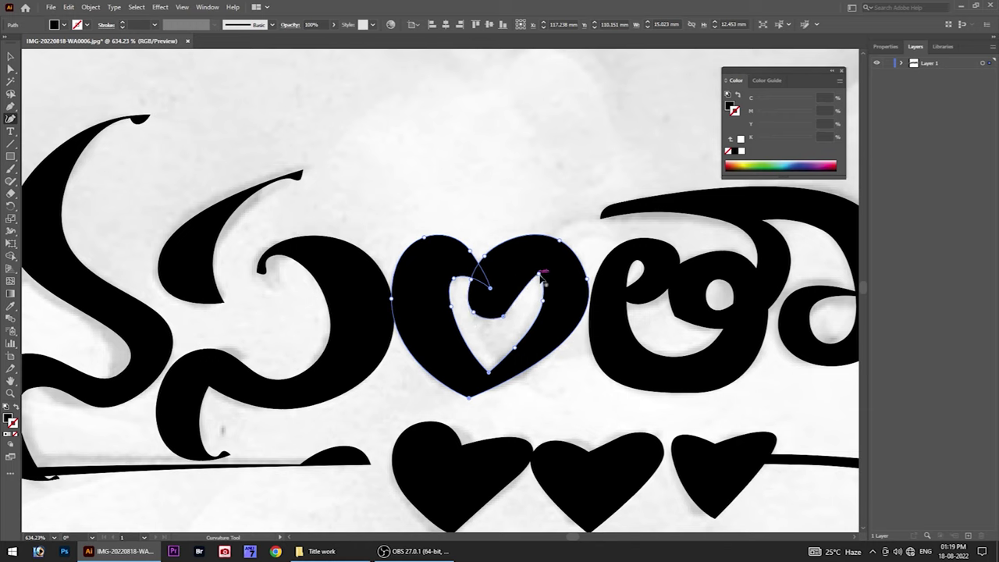
drag(469, 398, 480, 395)
drag(465, 287, 486, 305)
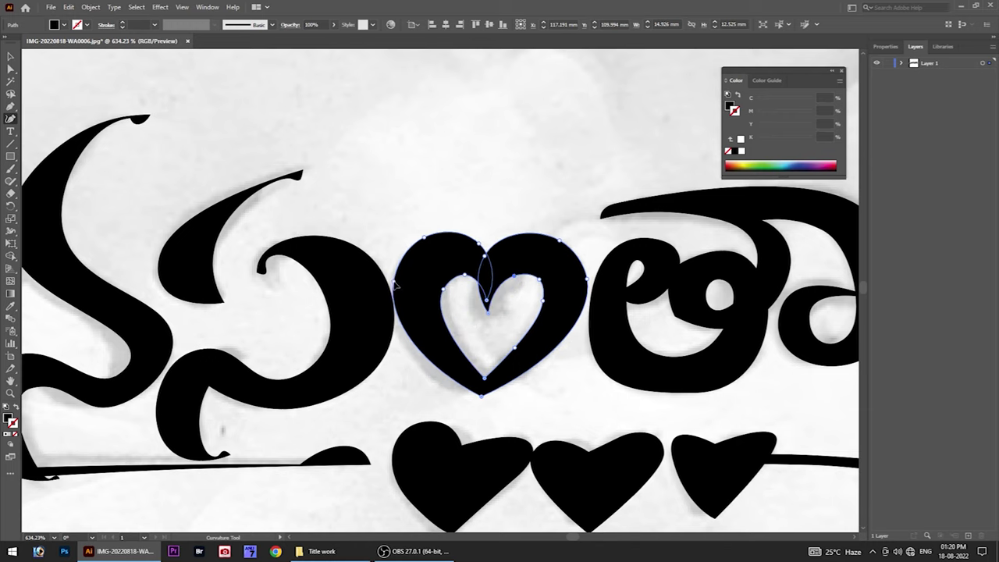
scroll(500, 293, down, 1)
scroll(482, 240, up, 2)
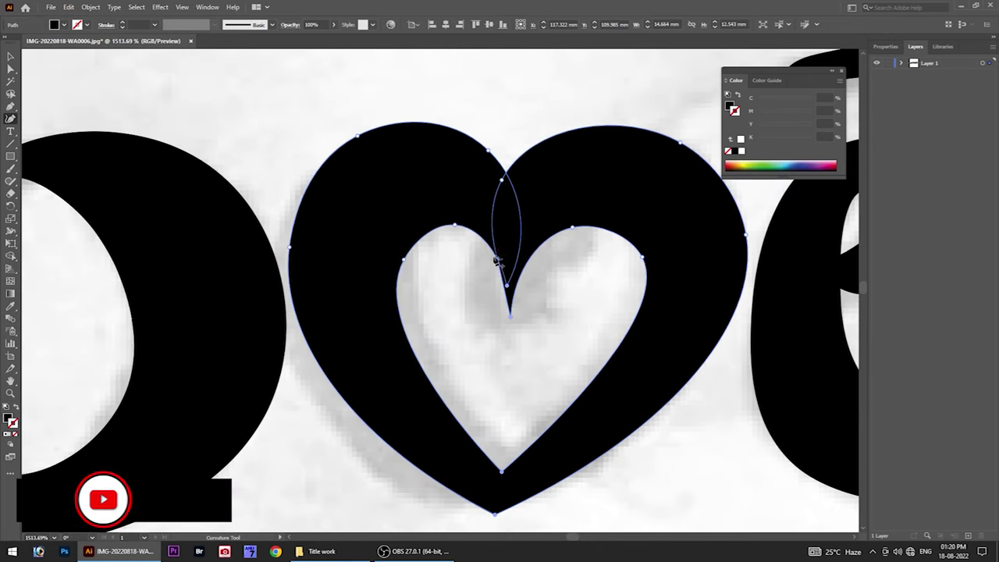
scroll(468, 221, up, 2)
scroll(468, 221, down, 4)
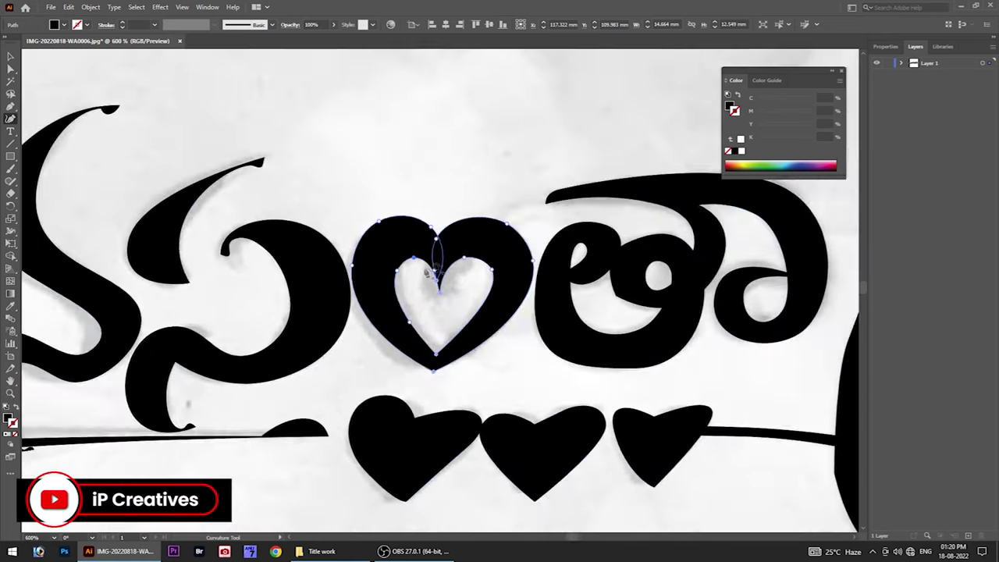
scroll(484, 313, right, 2)
click(490, 356)
Enlarge the letter's lower bowl and reshape its inner loop and top stroke.
drag(490, 356, 499, 361)
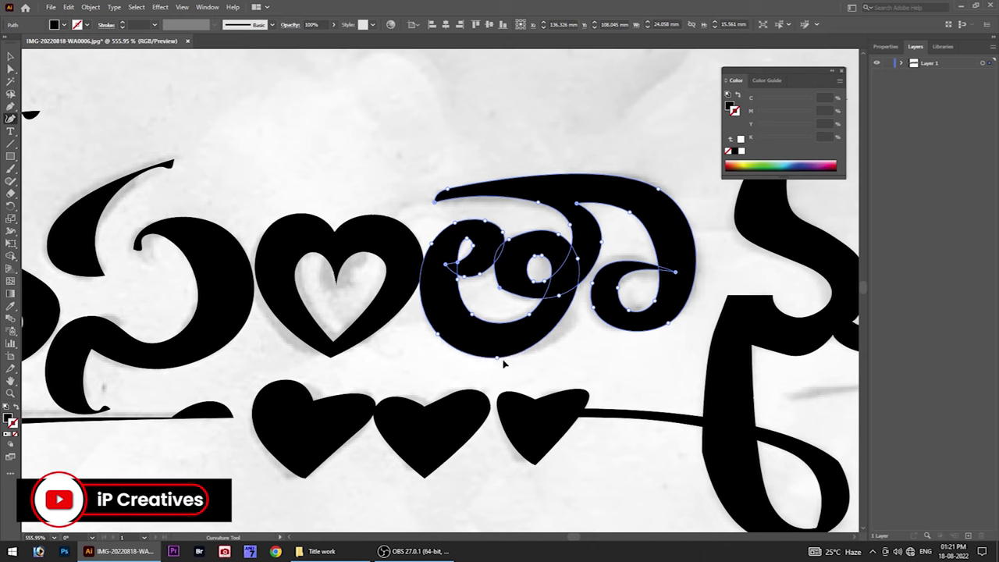
click(551, 289)
drag(553, 176, 552, 171)
mouse_move(577, 206)
mouse_down()
mouse_move(581, 256)
mouse_move(494, 295)
mouse_move(574, 230)
mouse_up()
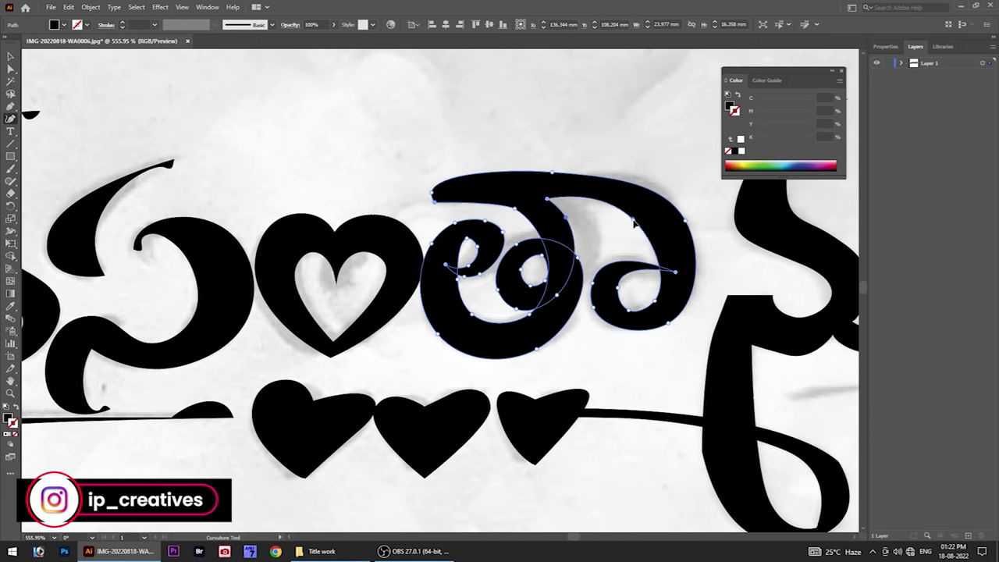
Reshape the upper-right curve, inner curl end, outer bottom curve and the tail running into the loop.
scroll(508, 180, up, 3)
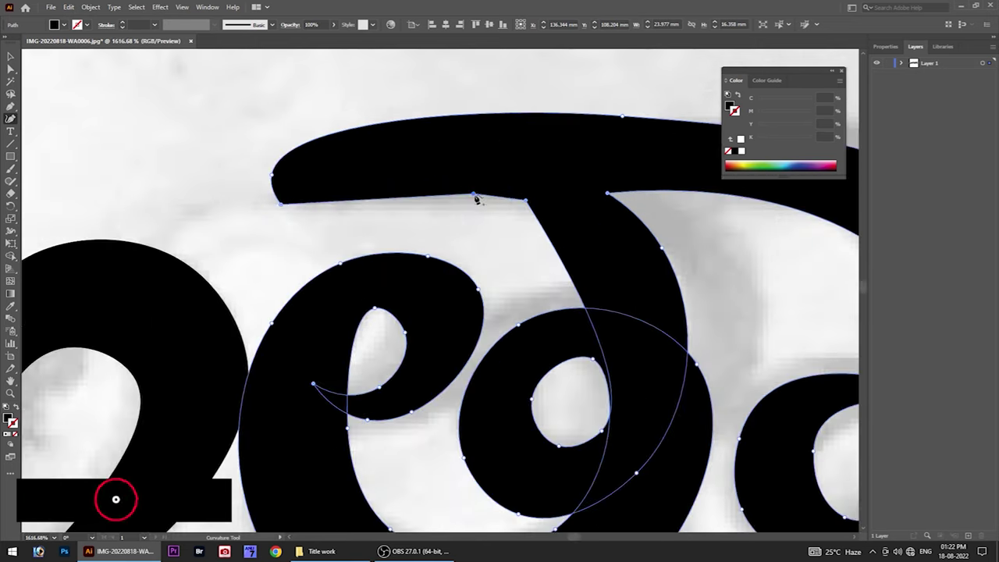
scroll(546, 161, down, 3)
scroll(527, 139, up, 3)
scroll(527, 139, down, 5)
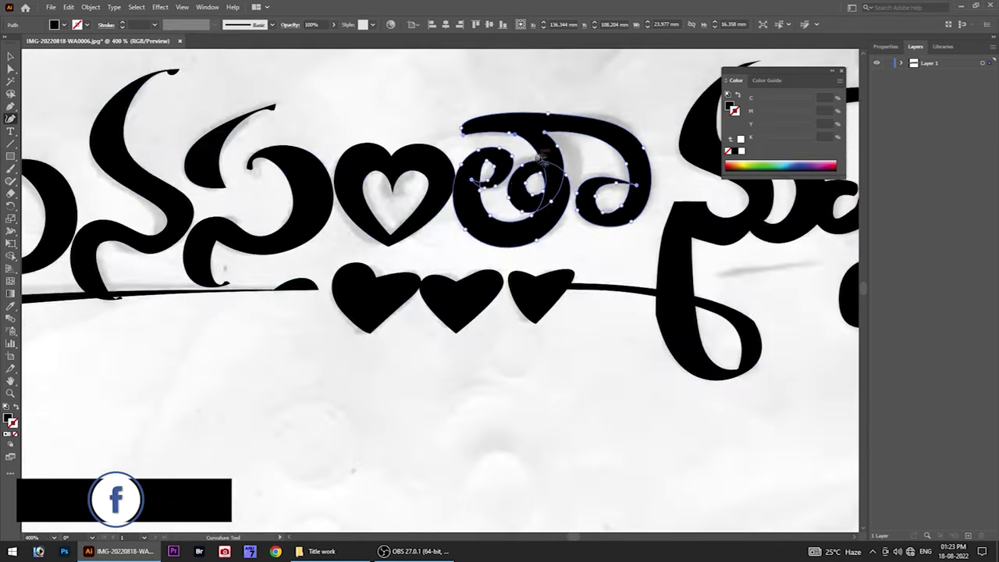
scroll(547, 227, up, 3)
drag(550, 225, 548, 232)
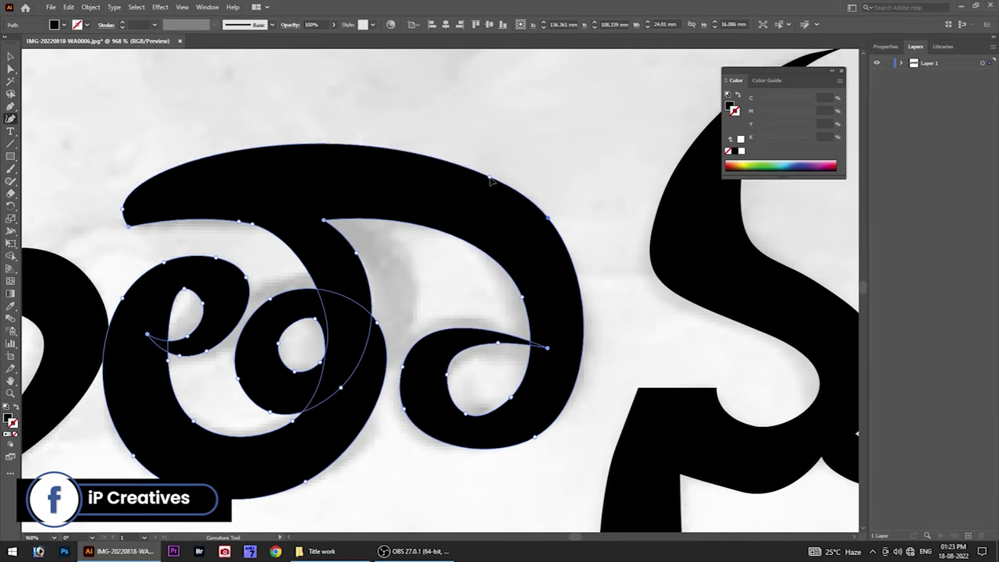
drag(548, 348, 528, 320)
click(555, 414)
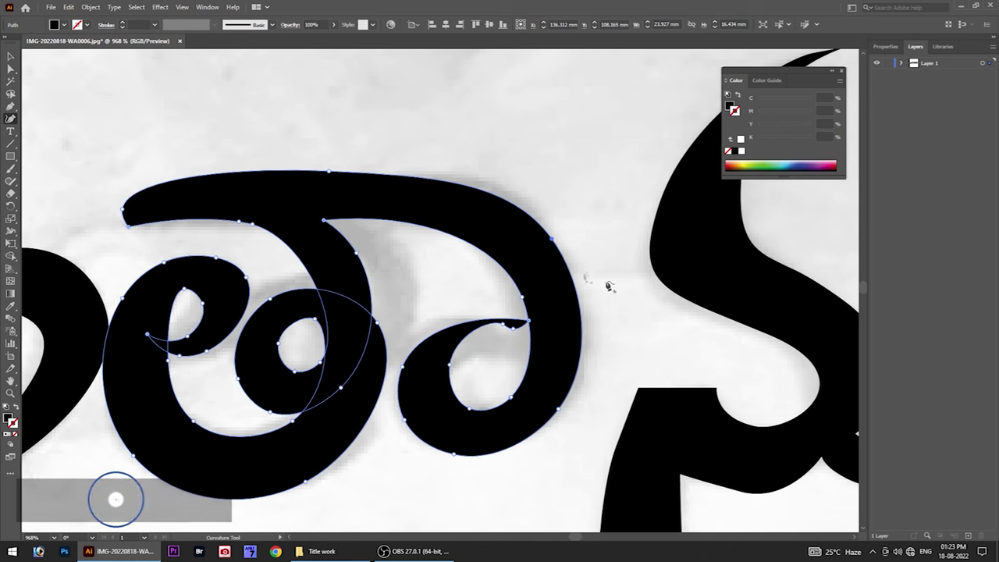
scroll(606, 281, down, 5)
scroll(493, 357, up, 4)
mouse_move(494, 357)
mouse_down()
mouse_move(546, 361)
mouse_move(524, 429)
mouse_up()
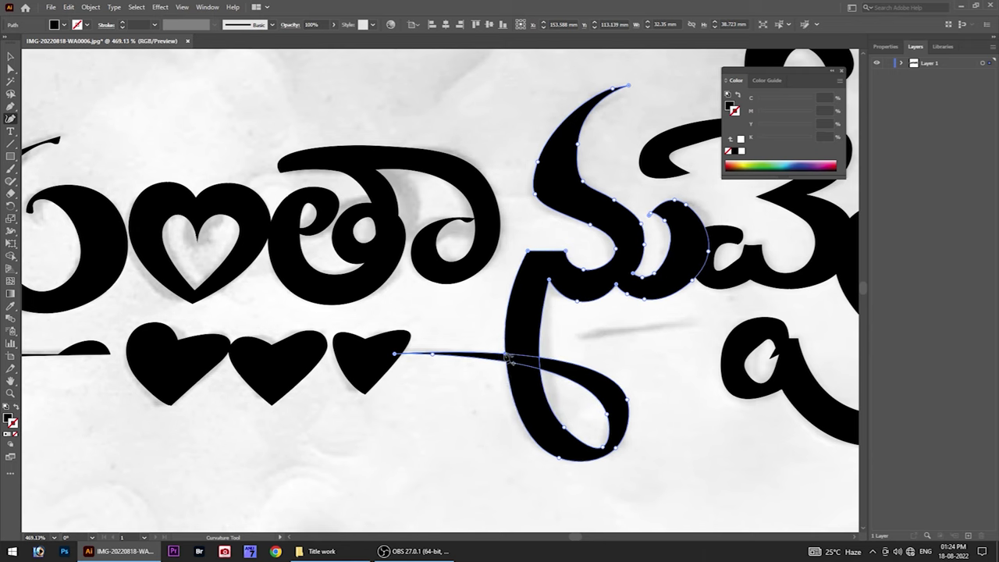
With the Curvature tool, move the 3-shaped letter's inner loop point to reshape its curve.
scroll(624, 291, up, 2)
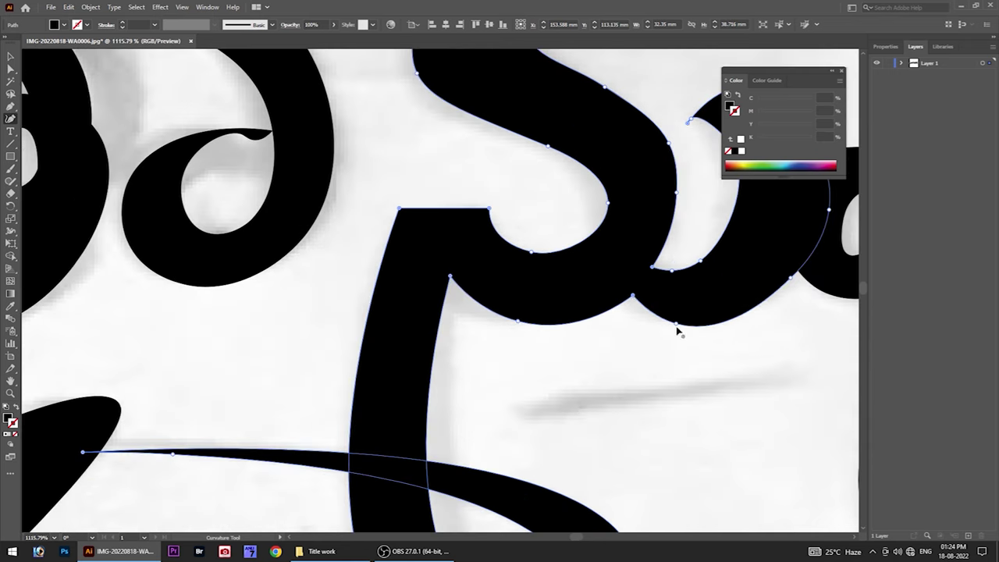
scroll(676, 328, up, 2)
scroll(535, 162, up, 2)
scroll(534, 161, down, 5)
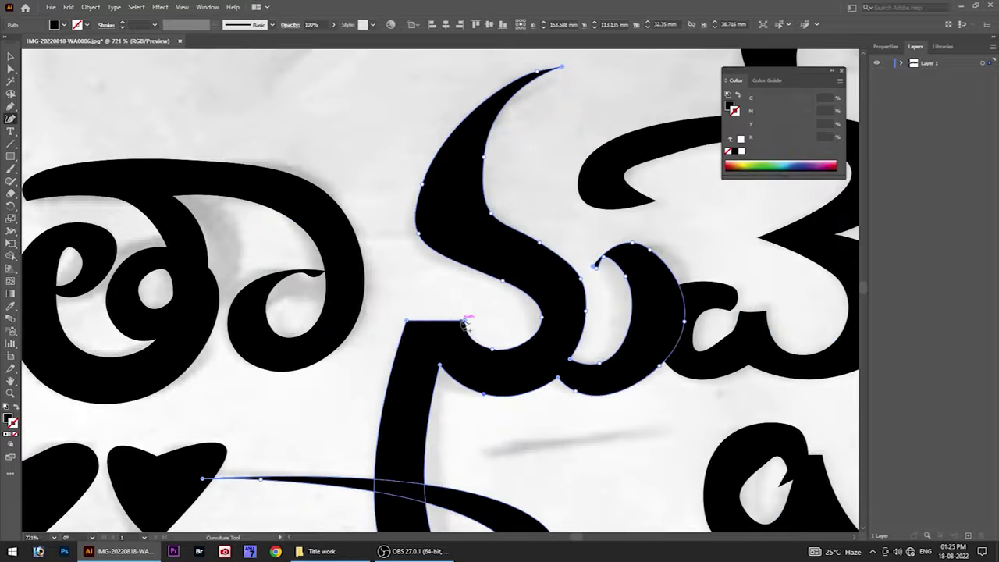
drag(473, 228, 473, 266)
key(shift+grave)
click(453, 337)
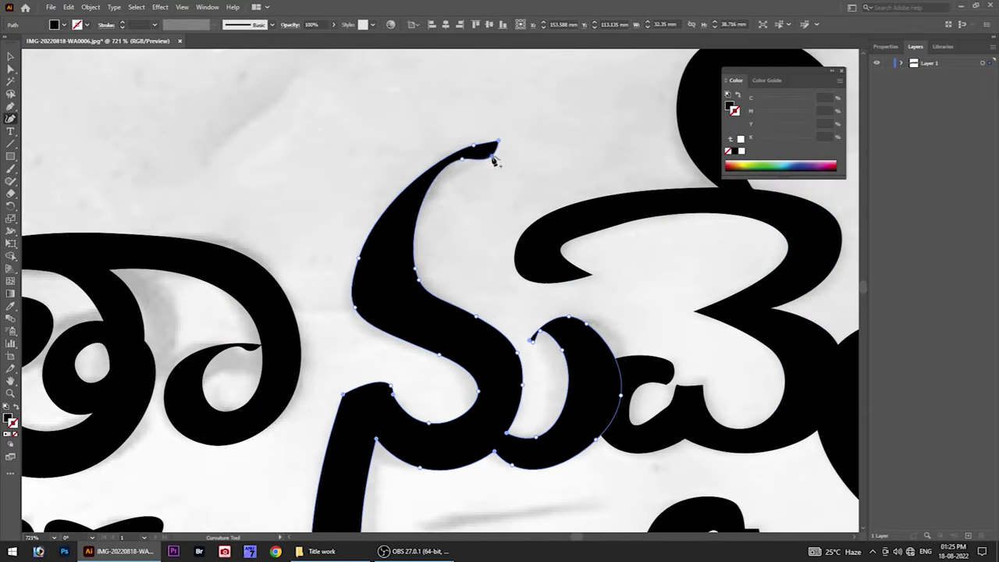
scroll(453, 337, down, 1)
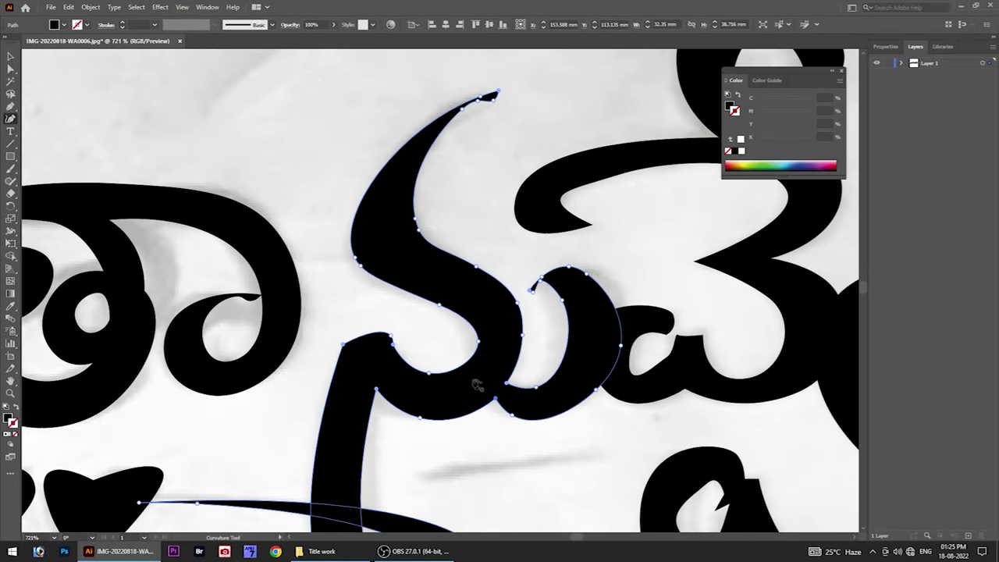
scroll(453, 337, down, 2)
click(443, 315)
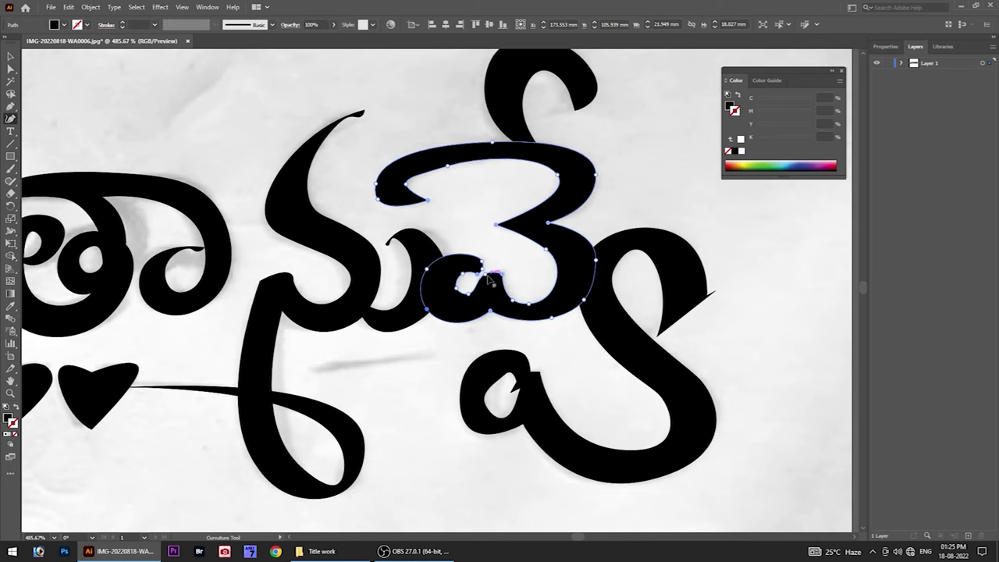
scroll(507, 242, up, 1)
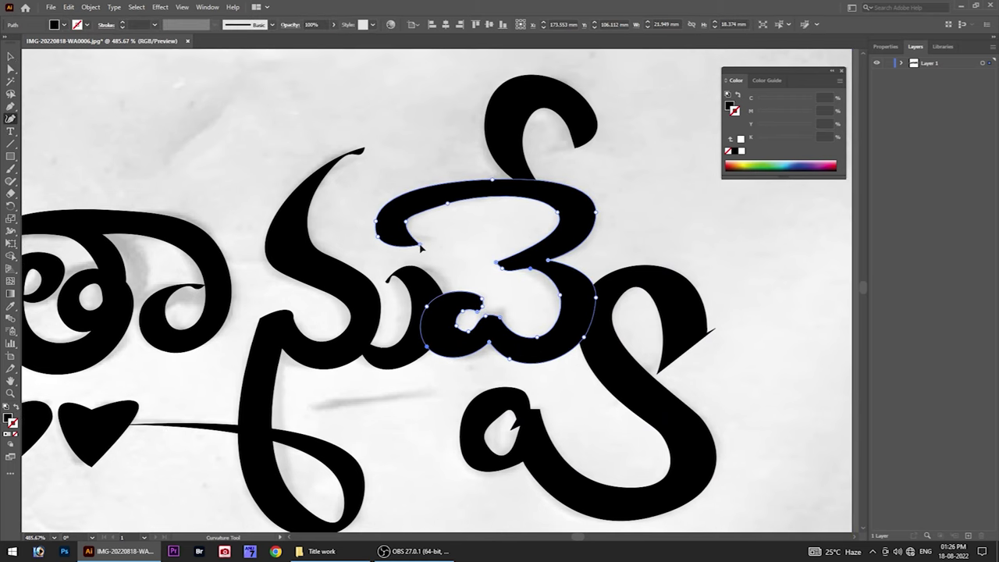
scroll(397, 226, up, 1)
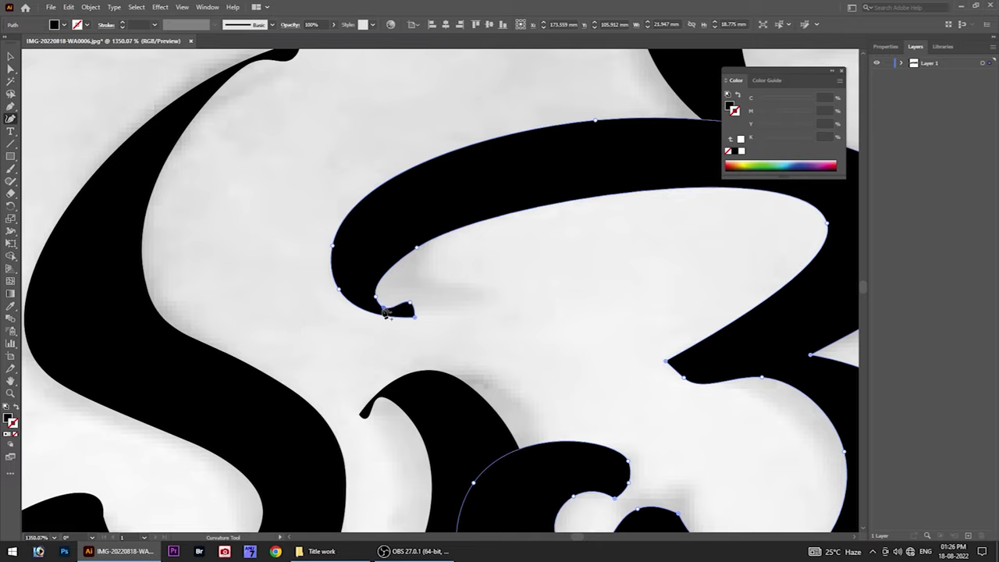
scroll(582, 391, down, 1)
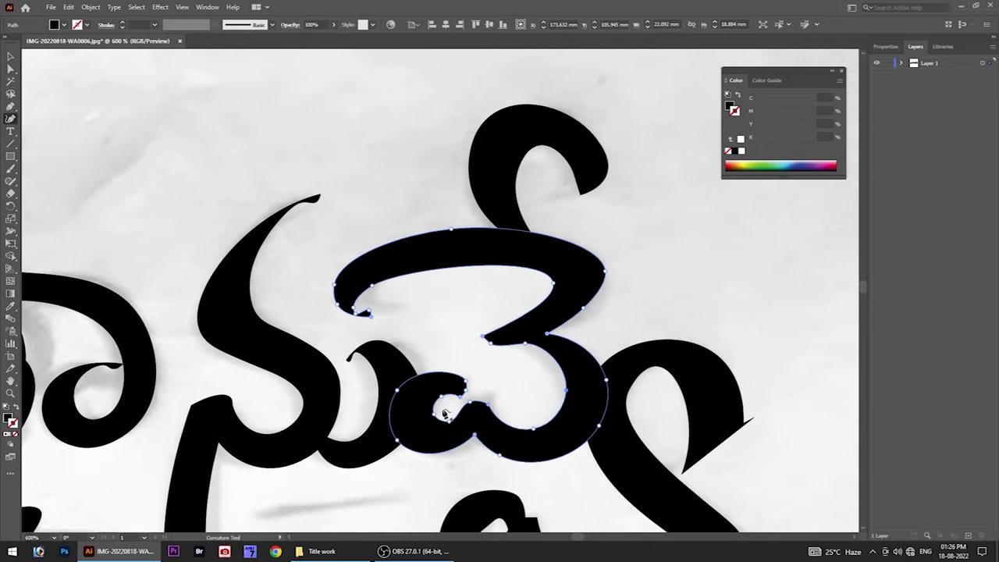
drag(466, 382, 414, 377)
scroll(641, 411, up, 2)
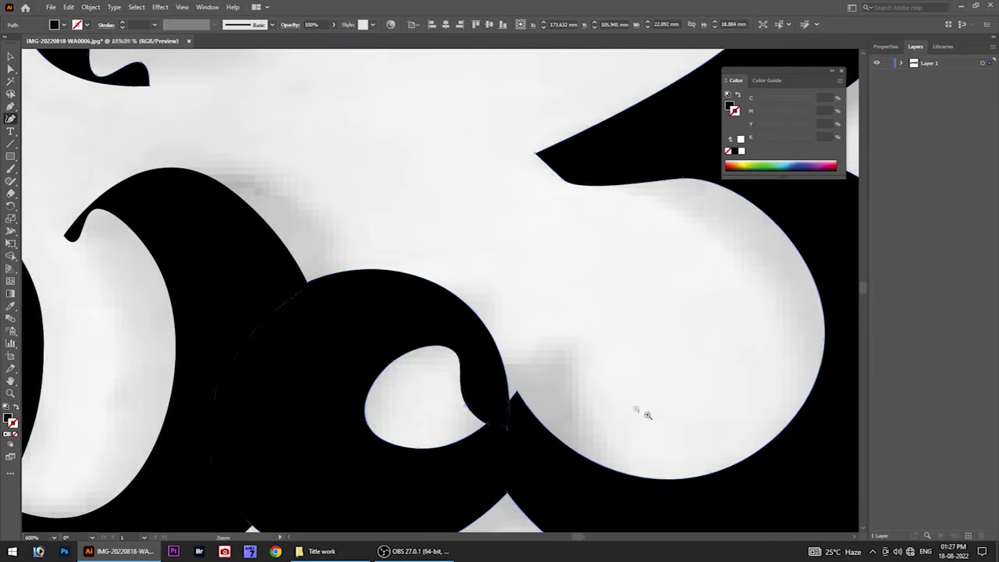
Close the first small heart's outline, then return to the Selection tool.
key(v)
scroll(584, 351, down, 5)
click(584, 351)
click(11, 118)
scroll(553, 232, up, 4)
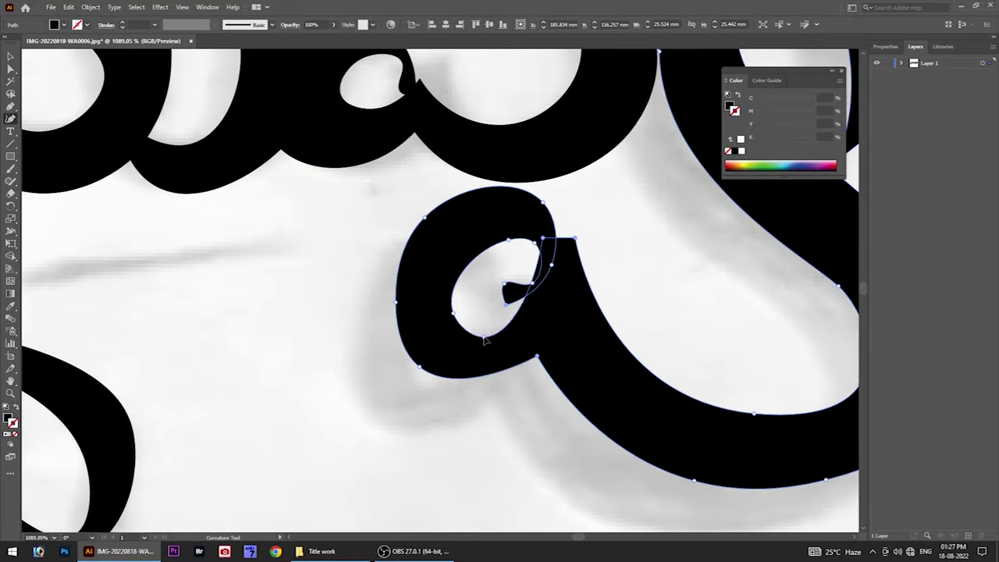
scroll(421, 312, down, 4)
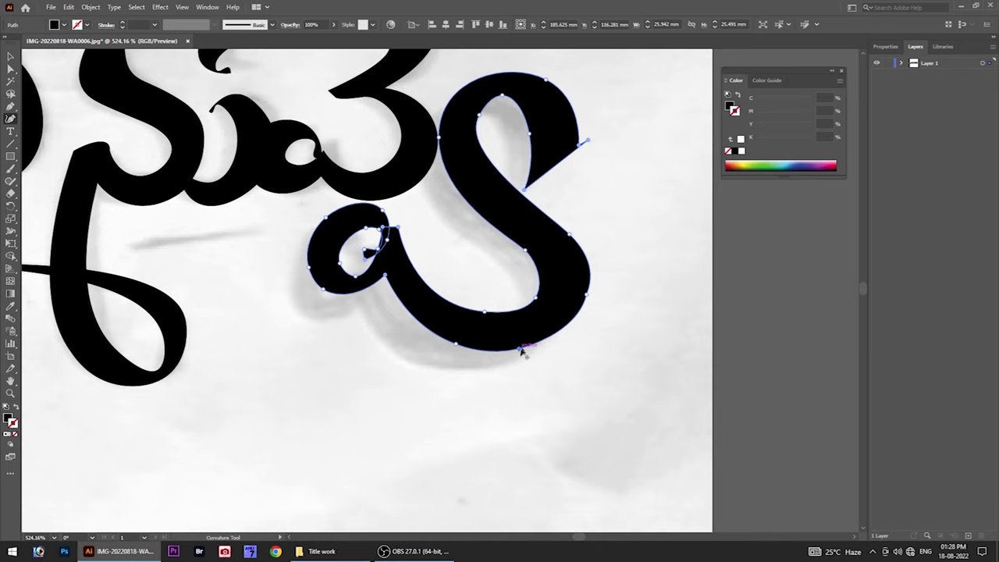
scroll(523, 353, up, 2)
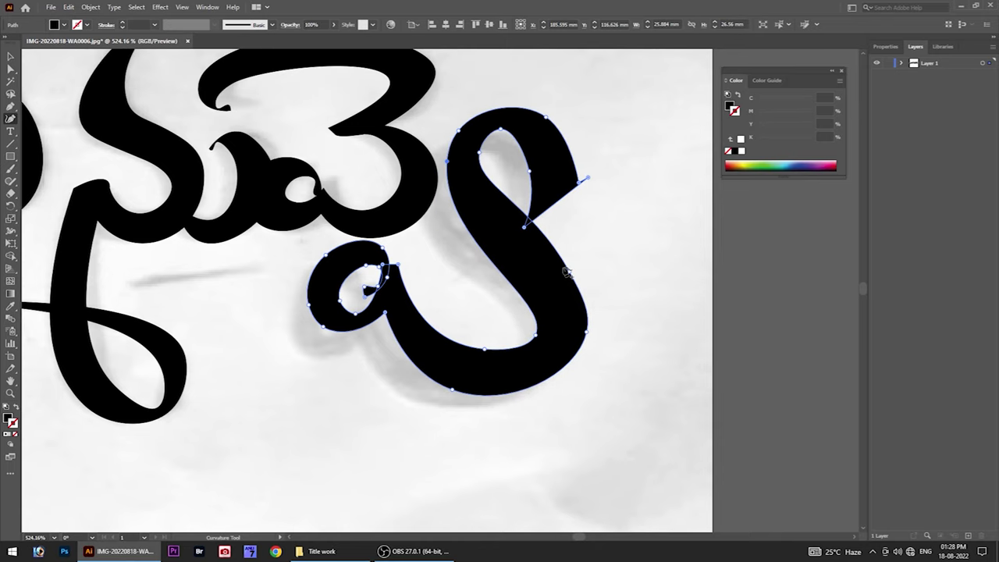
scroll(502, 136, down, 3)
scroll(502, 136, down, 2)
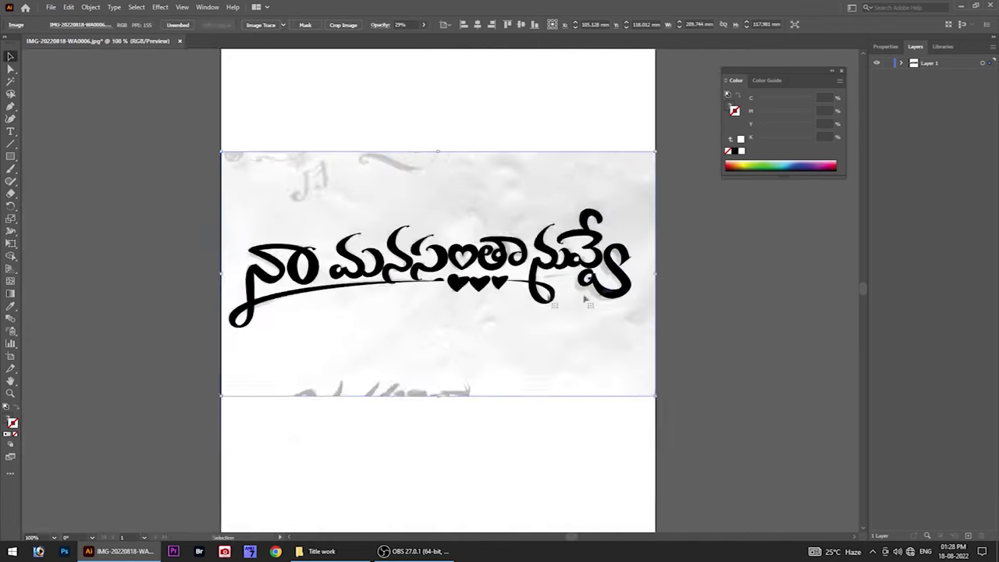
scroll(473, 249, up, 3)
scroll(473, 248, up, 2)
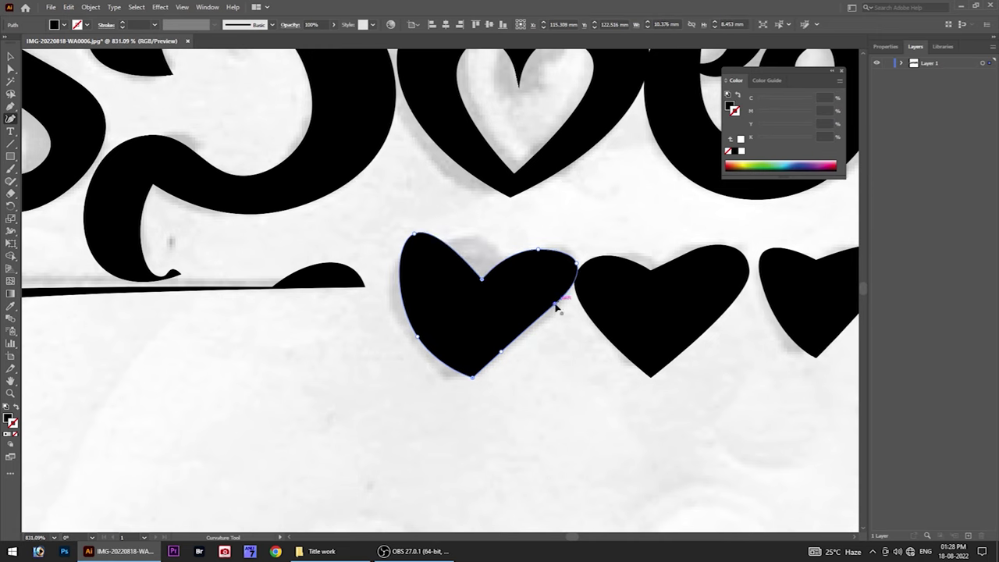
click(401, 267)
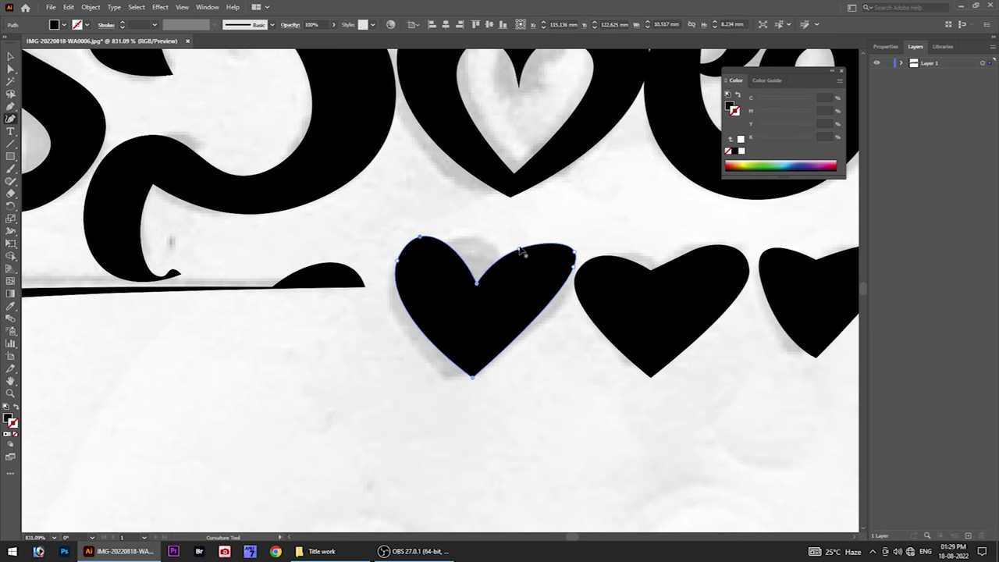
key(v)
scroll(526, 250, down, 2)
scroll(559, 240, down, 1)
scroll(595, 277, down, 3)
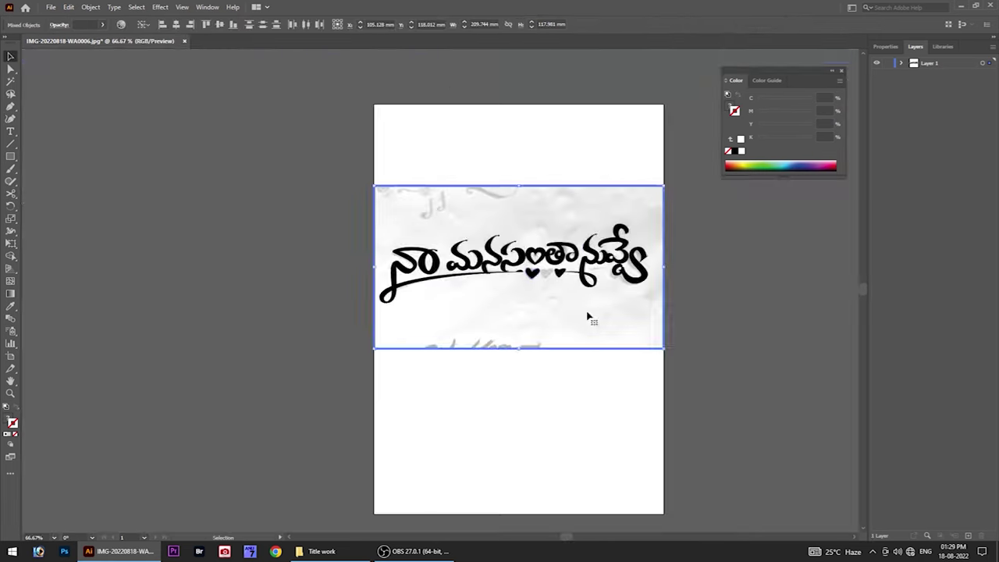
scroll(586, 315, up, 3)
drag(370, 260, 475, 261)
key(shift+grave)
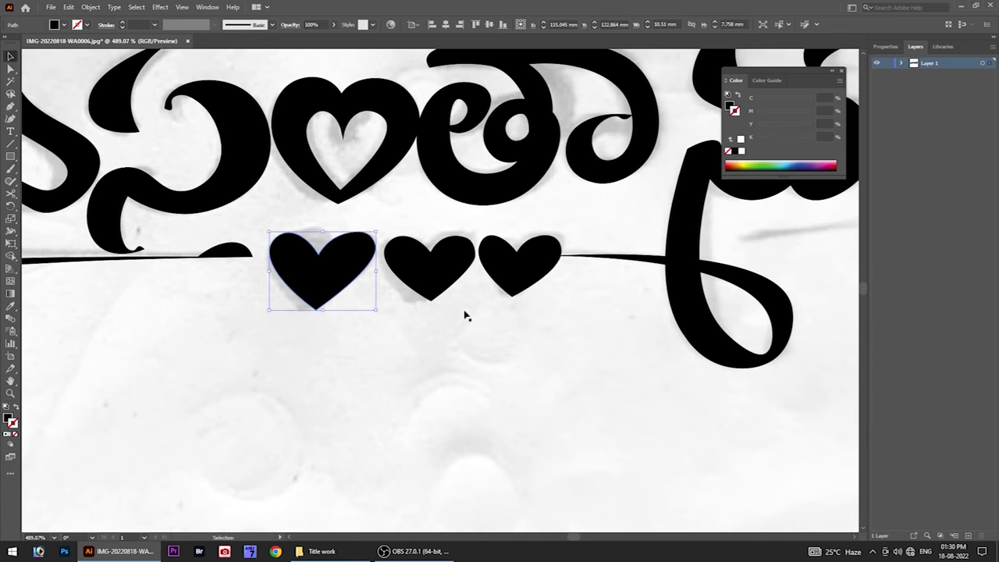
key(shift+grave)
scroll(484, 313, up, 5)
key(v)
scroll(448, 252, down, 10)
scroll(372, 207, up, 3)
scroll(372, 206, up, 3)
scroll(357, 297, down, 3)
scroll(357, 274, up, 1)
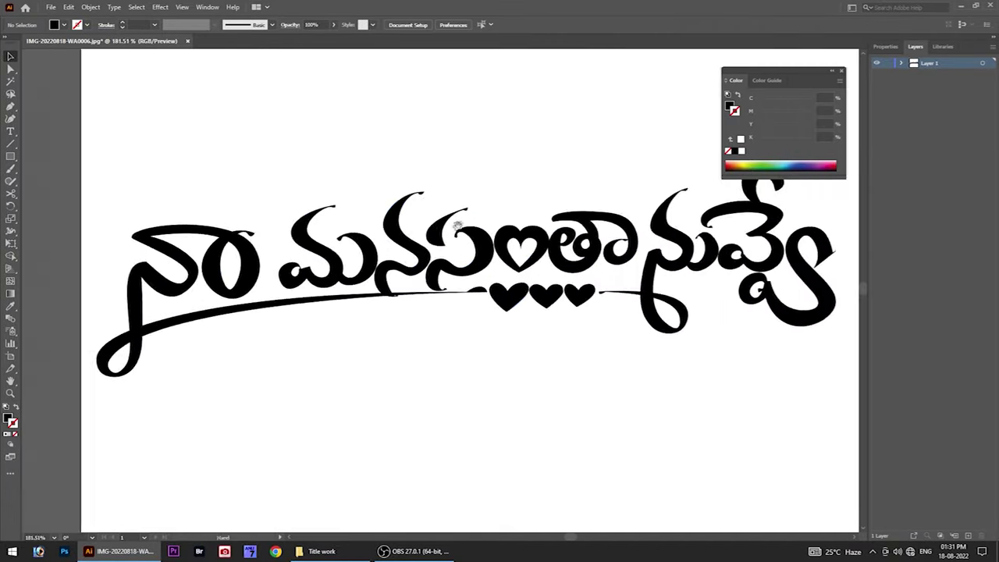
scroll(457, 225, up, 5)
click(469, 302)
scroll(339, 188, up, 2)
click(313, 341)
key(shift+grave)
key(v)
scroll(363, 163, down, 3)
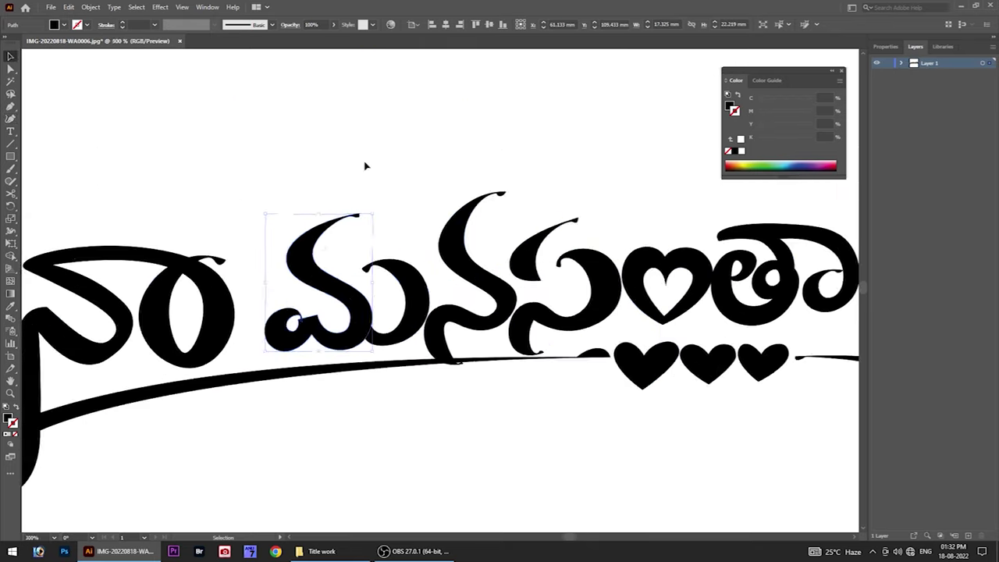
scroll(364, 163, down, 2)
scroll(462, 168, down, 2)
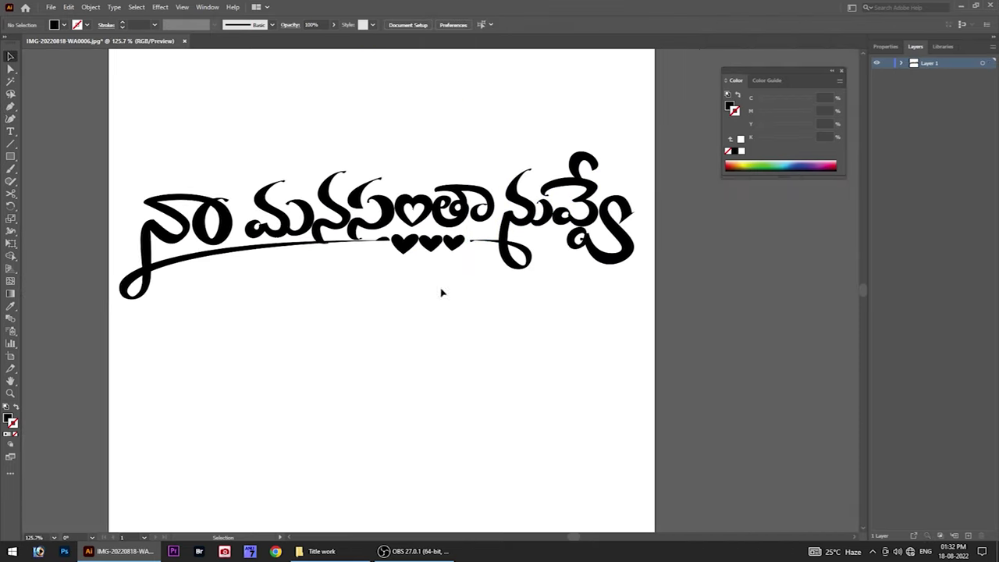
drag(398, 294, 116, 196)
alt+click(418, 290)
scroll(390, 285, up, 4)
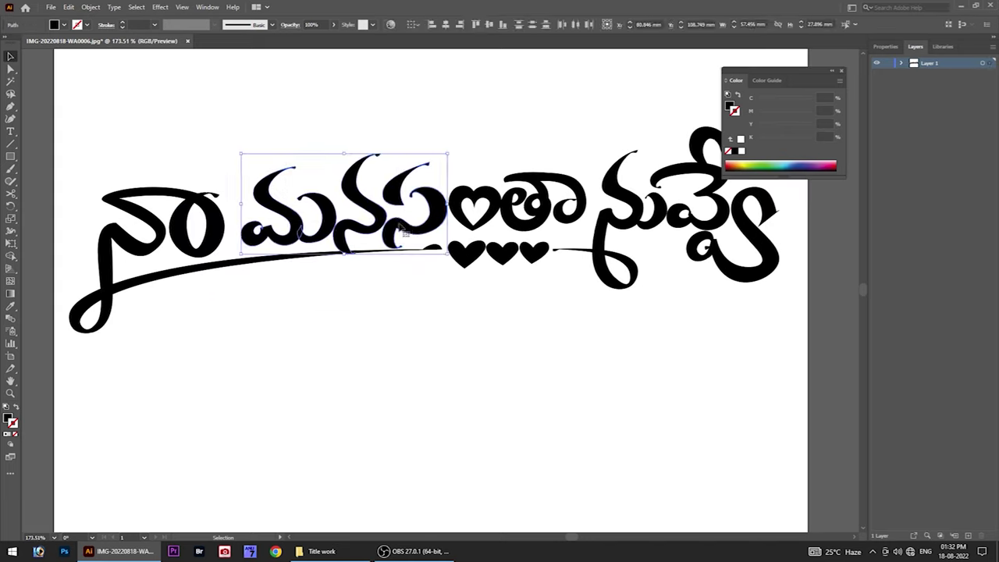
scroll(237, 149, down, 3)
scroll(294, 253, up, 2)
scroll(512, 241, down, 3)
scroll(468, 391, up, 2)
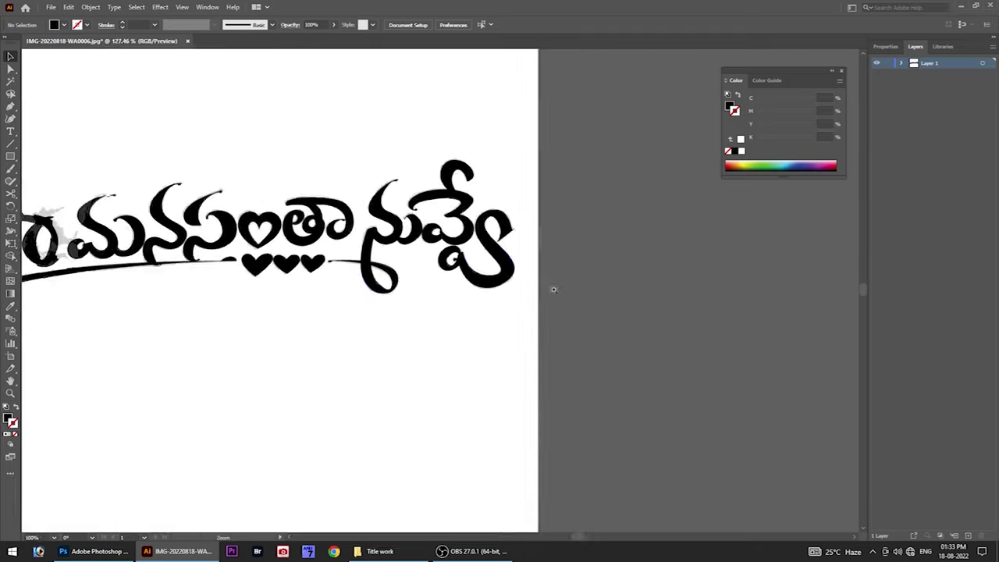
scroll(401, 290, up, 2)
scroll(382, 295, down, 3)
scroll(387, 308, left, 4)
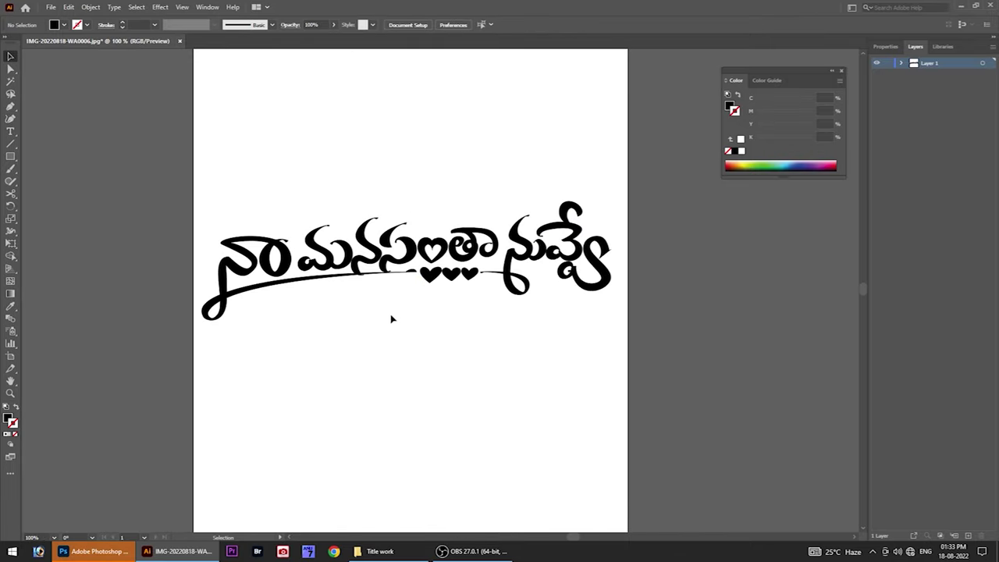
In Photoshop, create a document from the Art & Illustration 2000 pixel grid preset, then return to Illustrator.
click(81, 550)
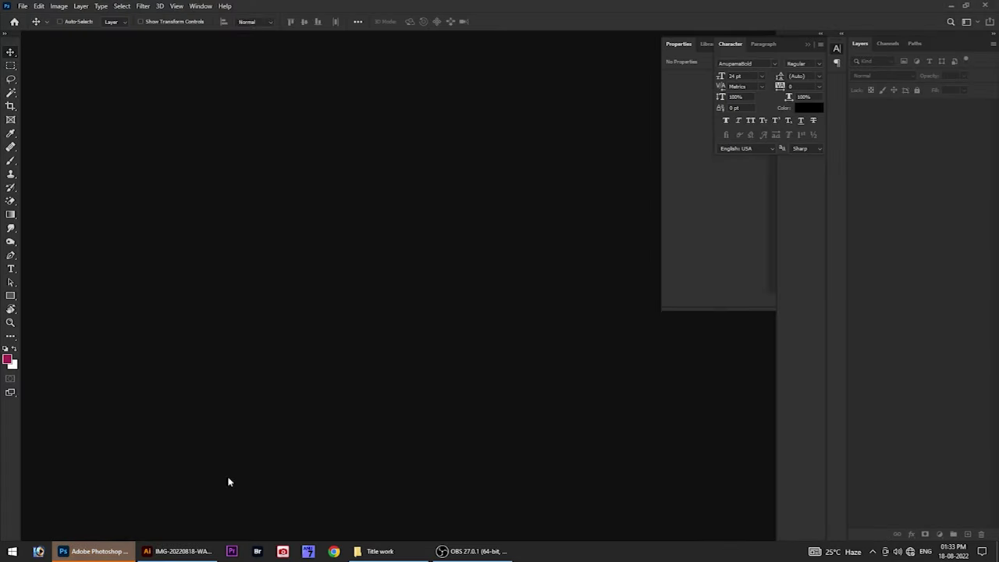
click(22, 9)
click(31, 17)
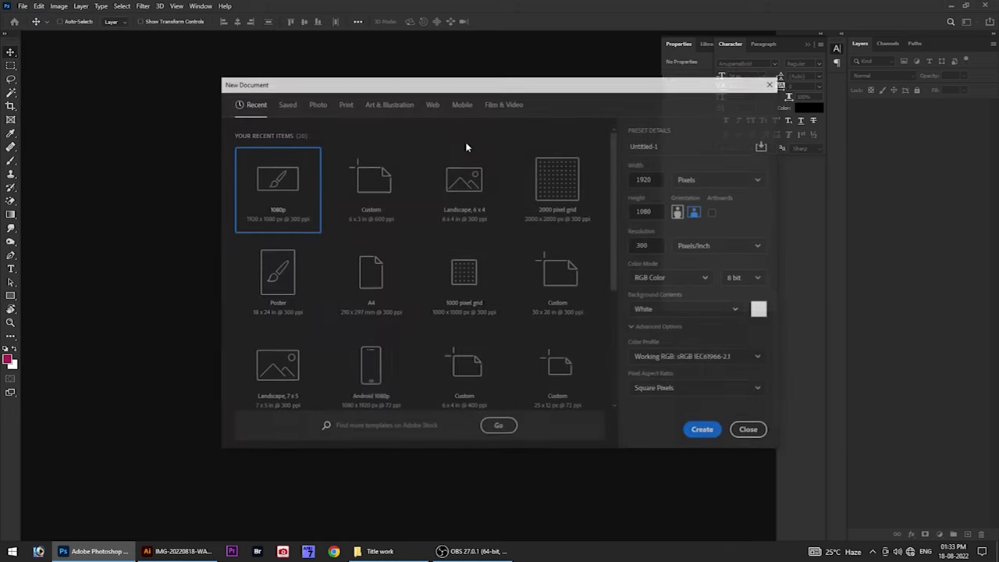
click(391, 103)
click(358, 189)
click(706, 433)
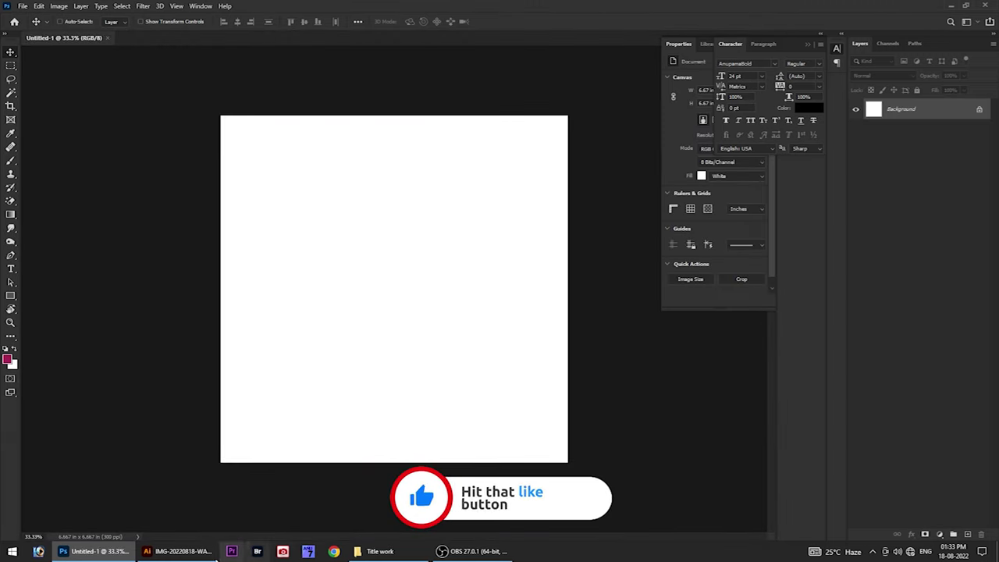
click(175, 551)
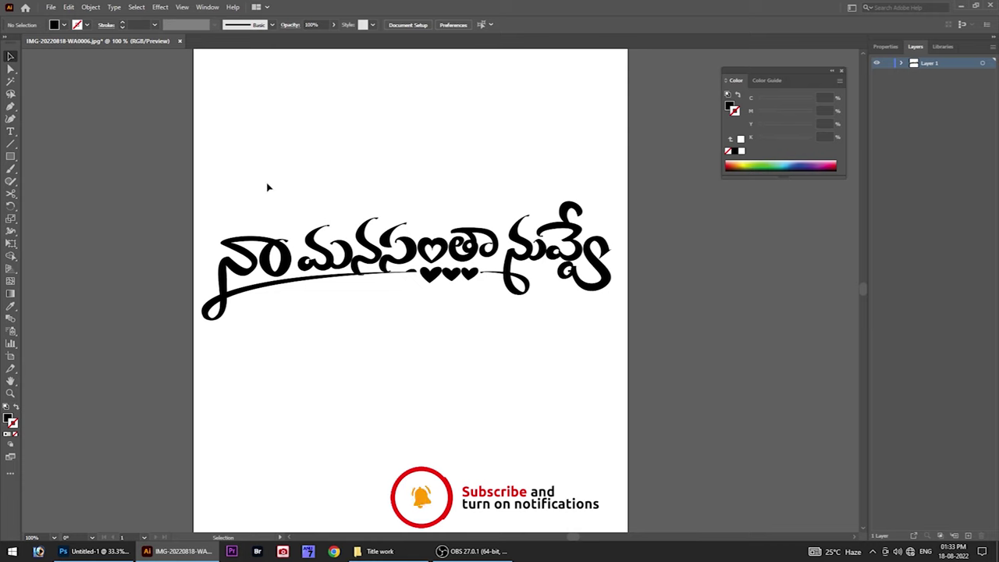
Select all the lettering paths and group them into one object.
click(438, 276)
click(451, 273)
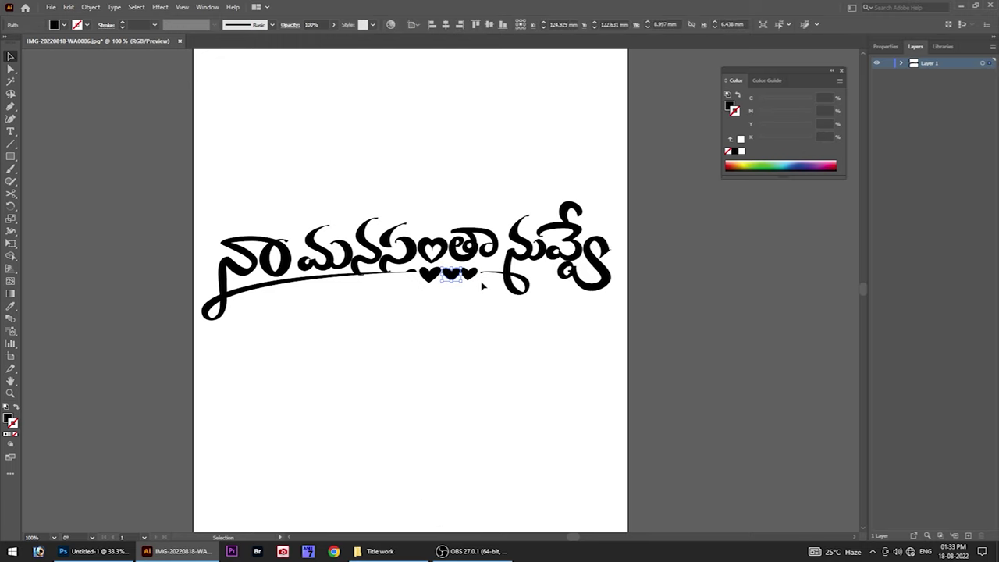
click(469, 274)
click(479, 320)
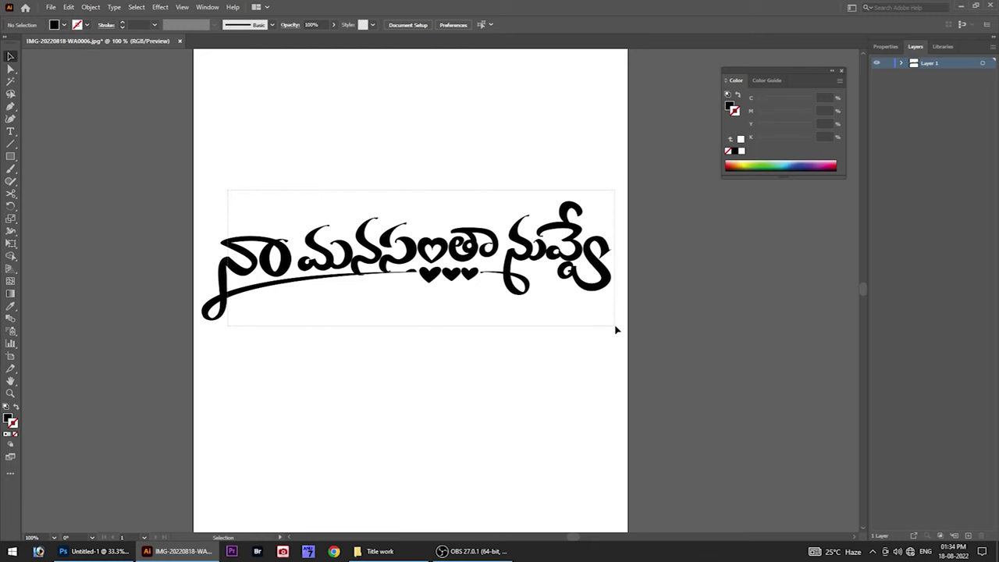
key(ctrl+a)
right_click(500, 272)
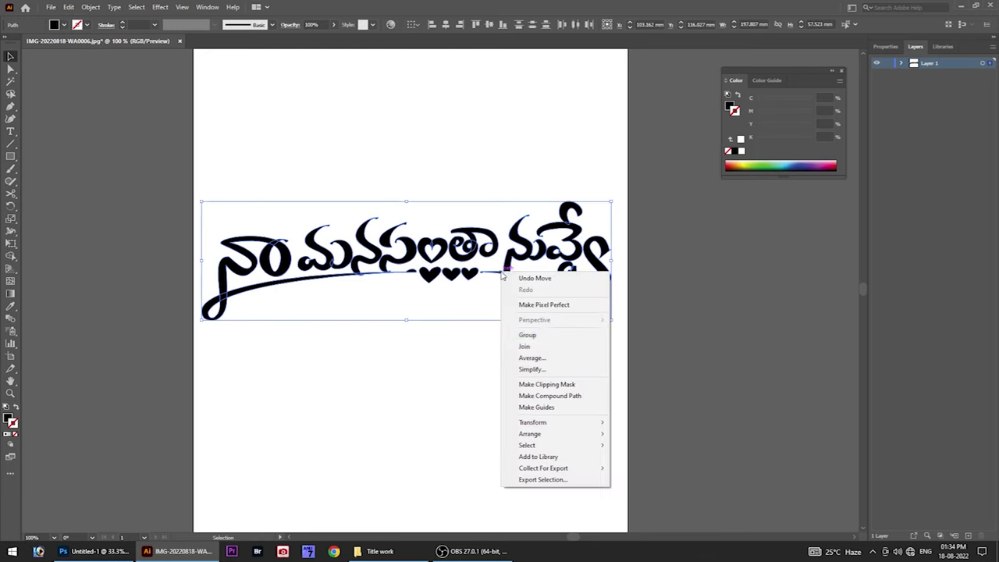
click(528, 335)
Select the grouped title and copy it with Edit > Copy.
click(515, 352)
drag(222, 193, 665, 304)
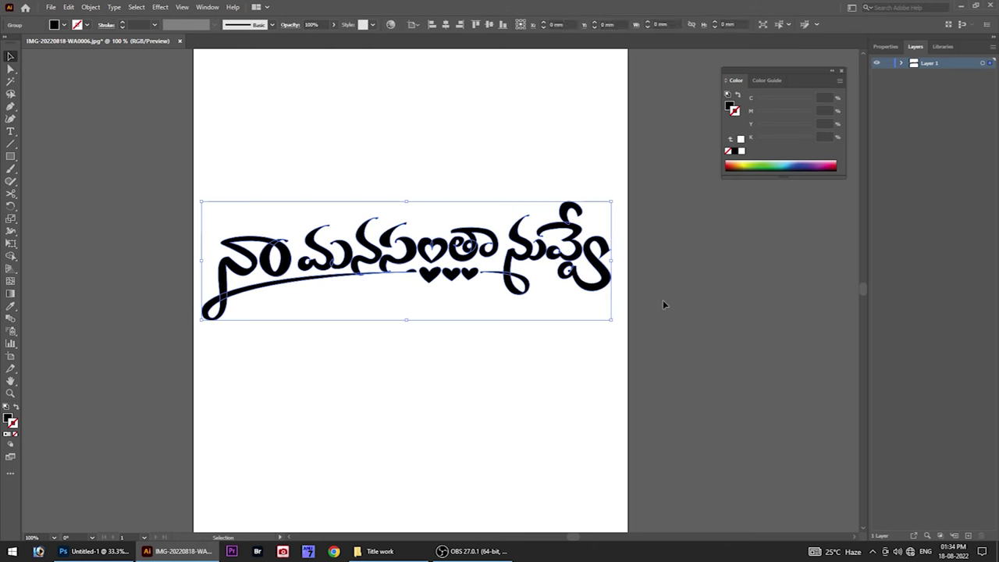
click(69, 7)
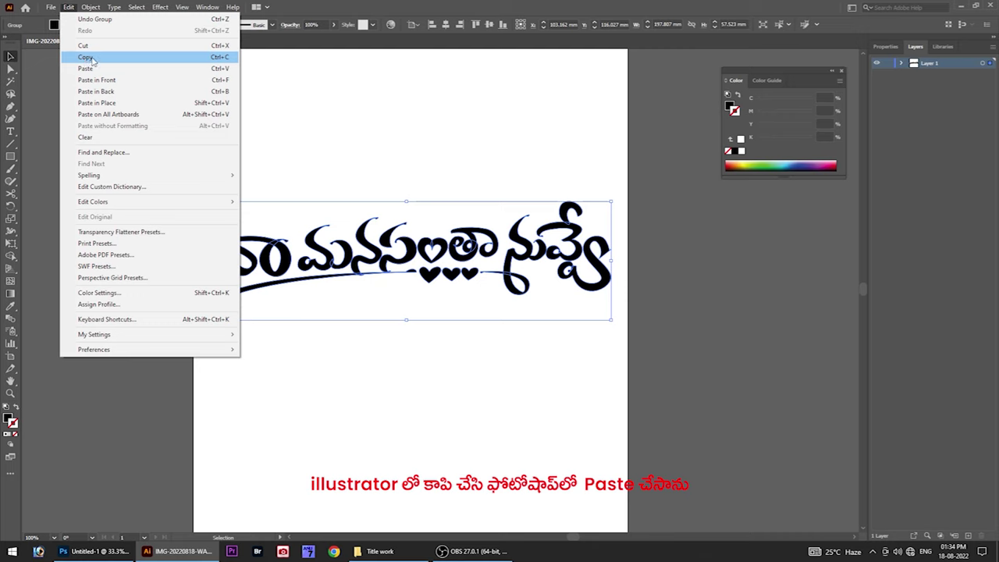
click(86, 58)
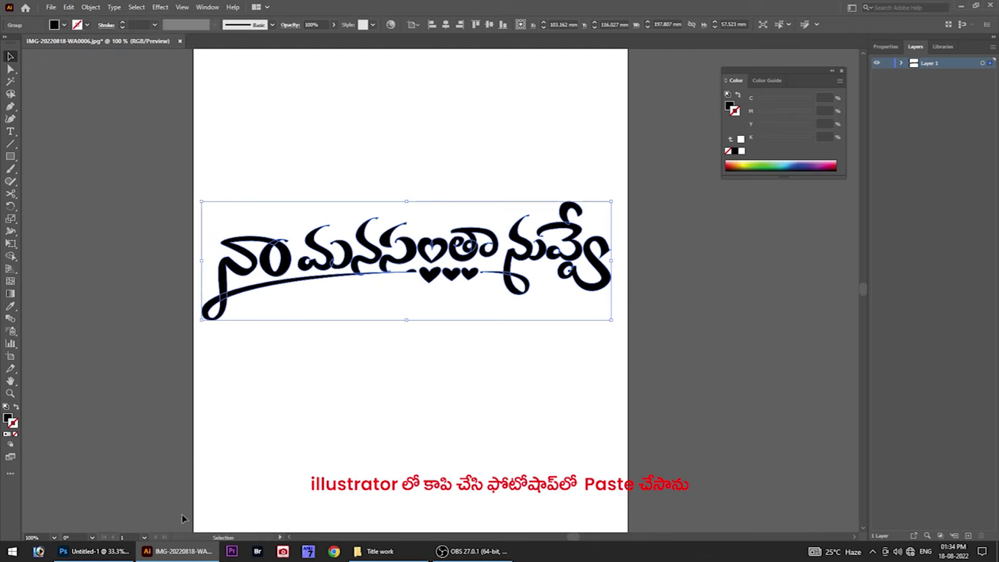
Paste the lettering into the Photoshop document as a Smart Object.
click(90, 551)
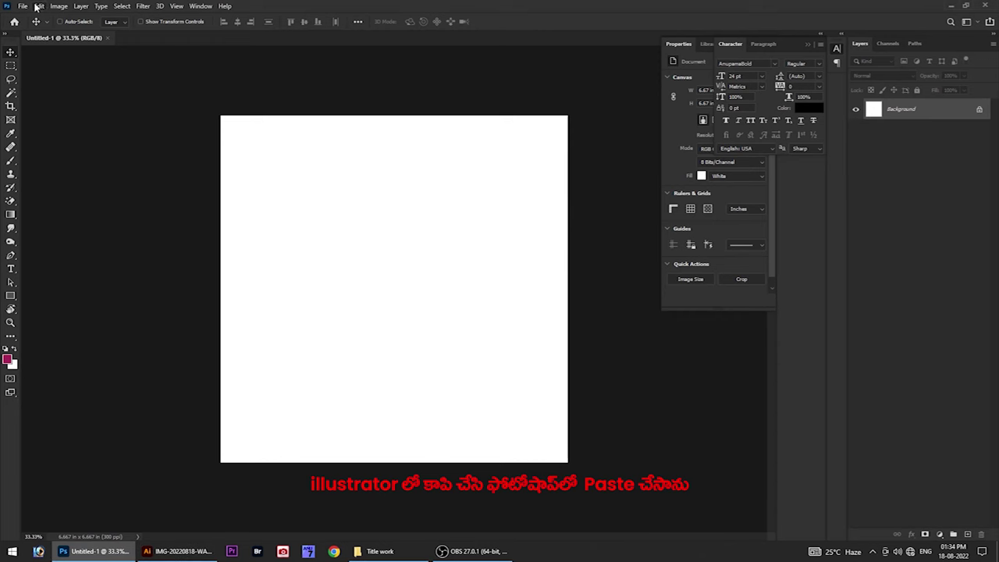
click(38, 7)
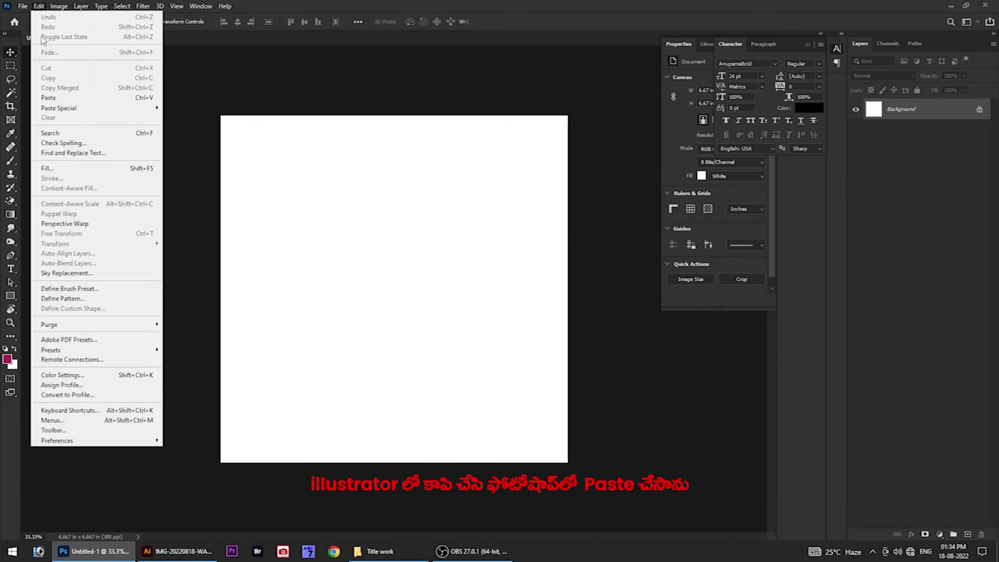
click(78, 100)
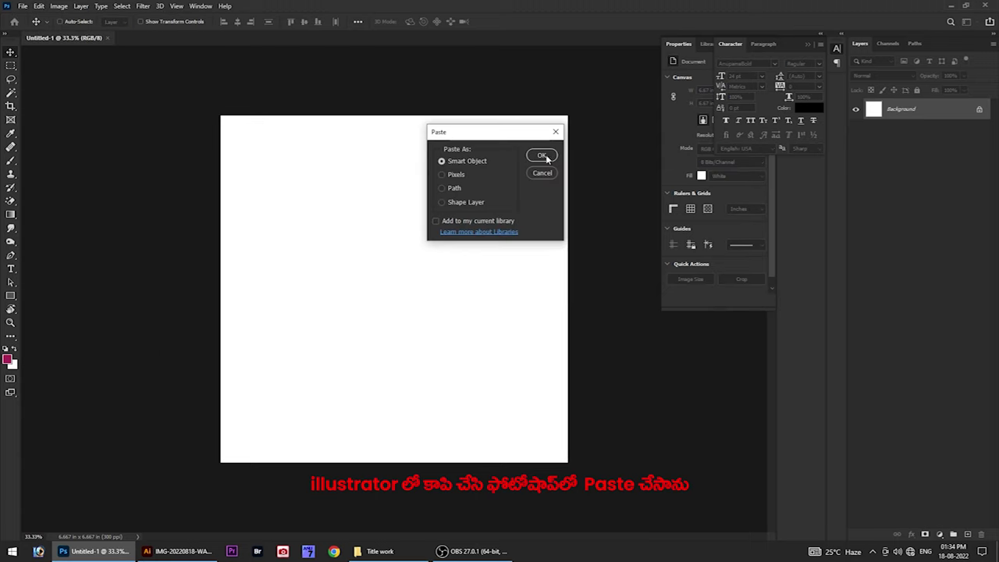
click(457, 201)
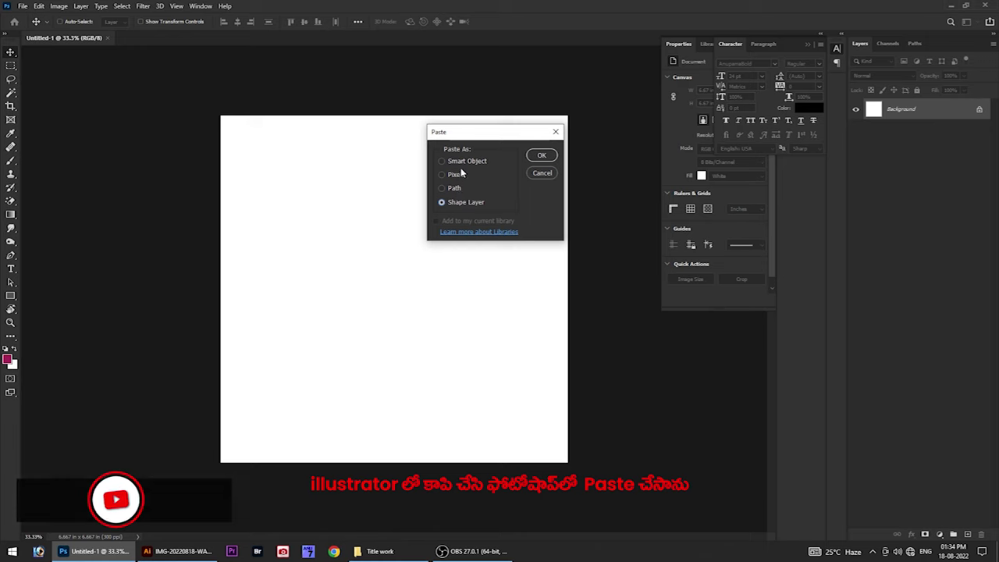
click(464, 161)
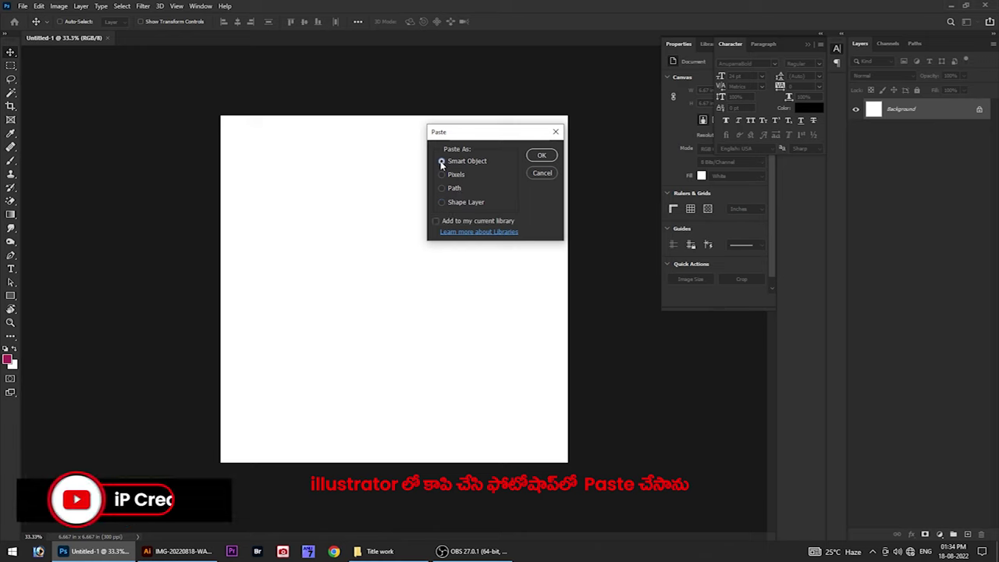
click(541, 156)
Scale the pasted title to fit the canvas and commit the resize.
drag(567, 240, 568, 227)
key(Return)
scroll(513, 313, down, 2)
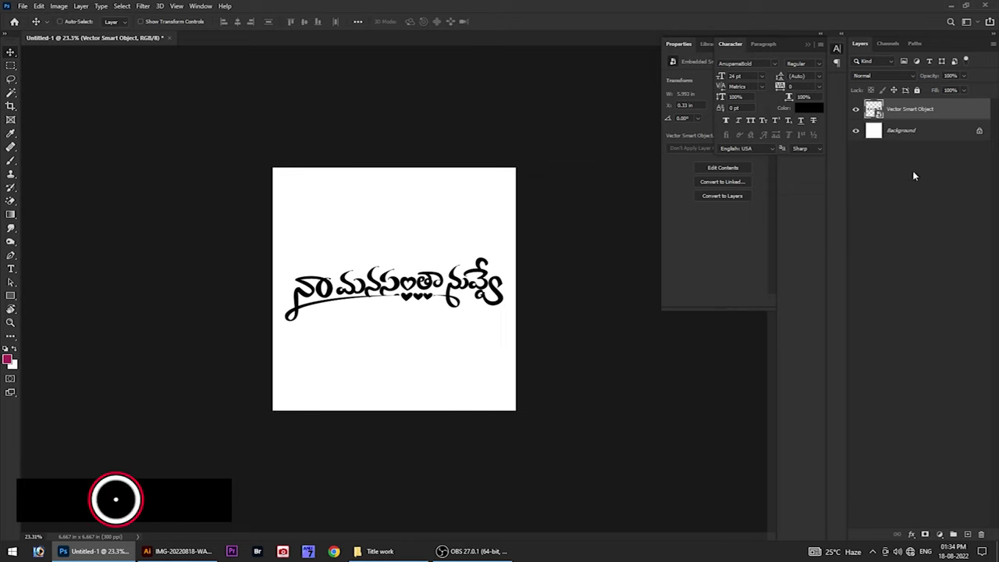
Add a magenta Solid Color fill layer and move it below the Vector Smart Object.
click(939, 535)
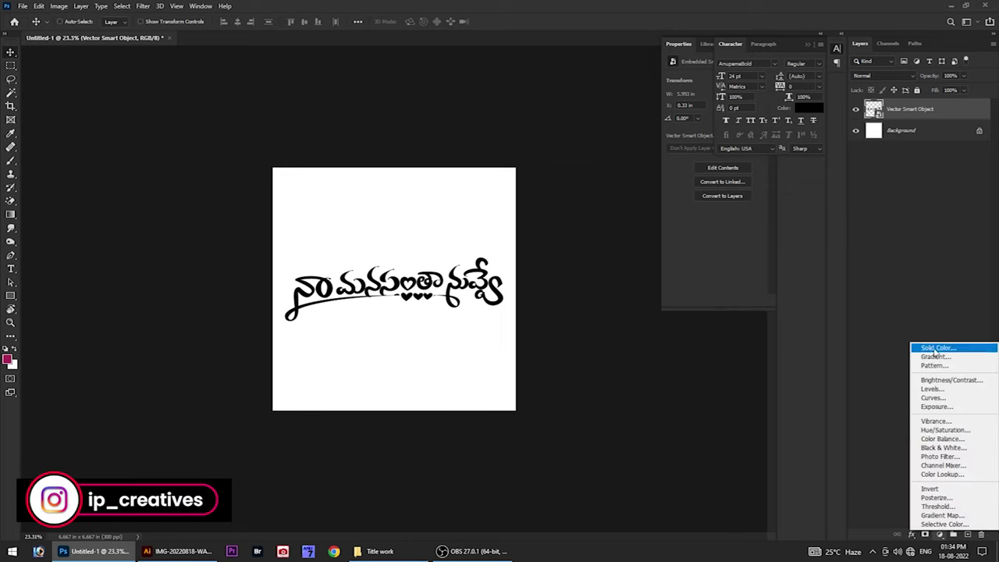
click(937, 348)
click(947, 209)
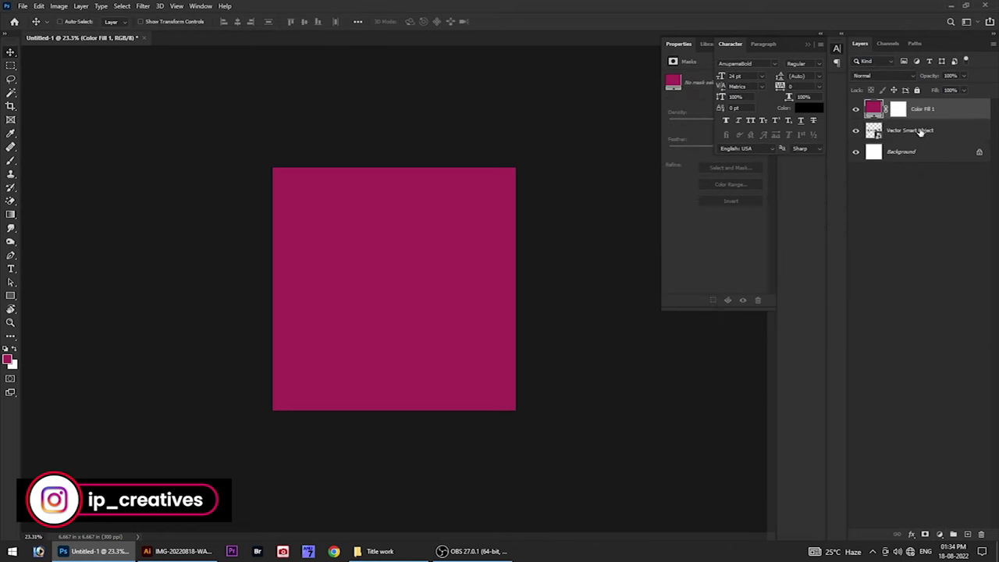
drag(925, 110, 917, 136)
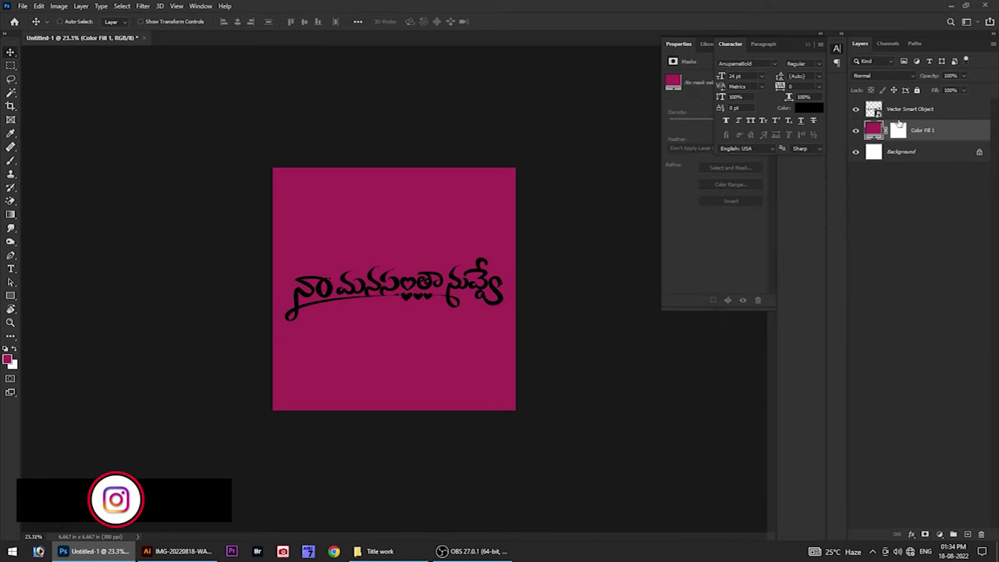
Add a Color Overlay layer effect to the title's Vector Smart Object.
click(910, 109)
click(912, 535)
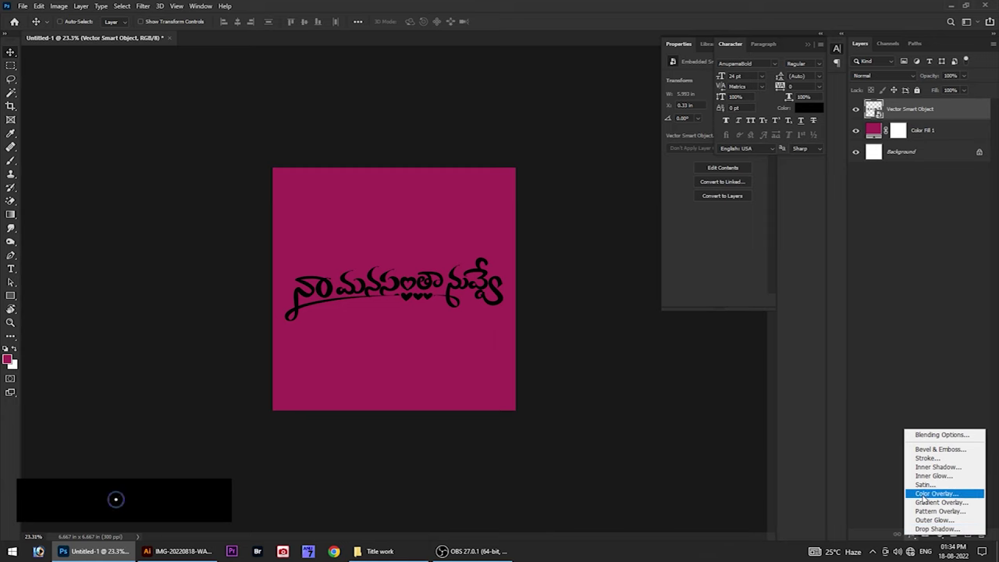
click(924, 496)
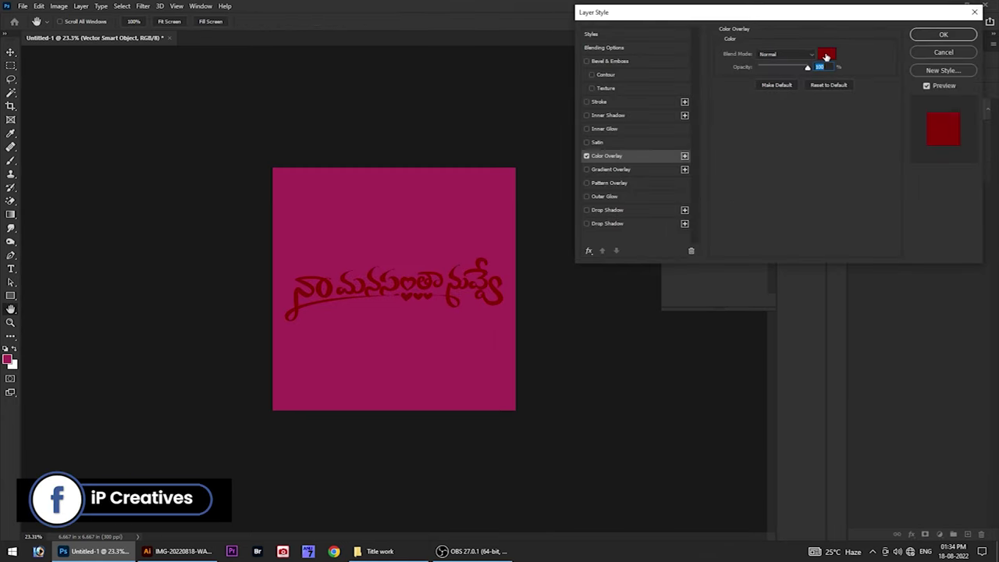
Set the Color Overlay colour to near white and apply it, turning the Telugu lettering white.
click(826, 57)
click(745, 219)
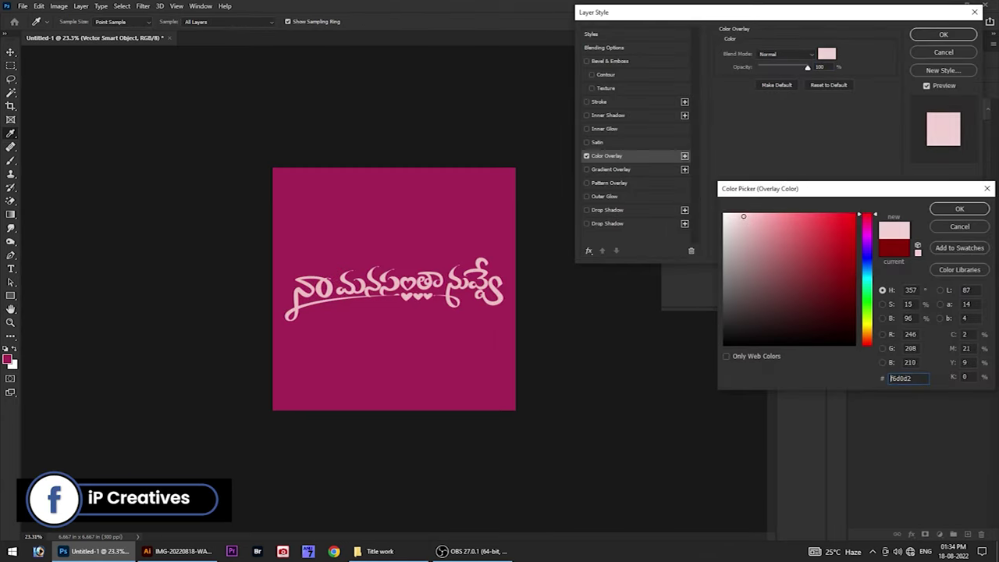
drag(743, 216, 730, 216)
click(940, 209)
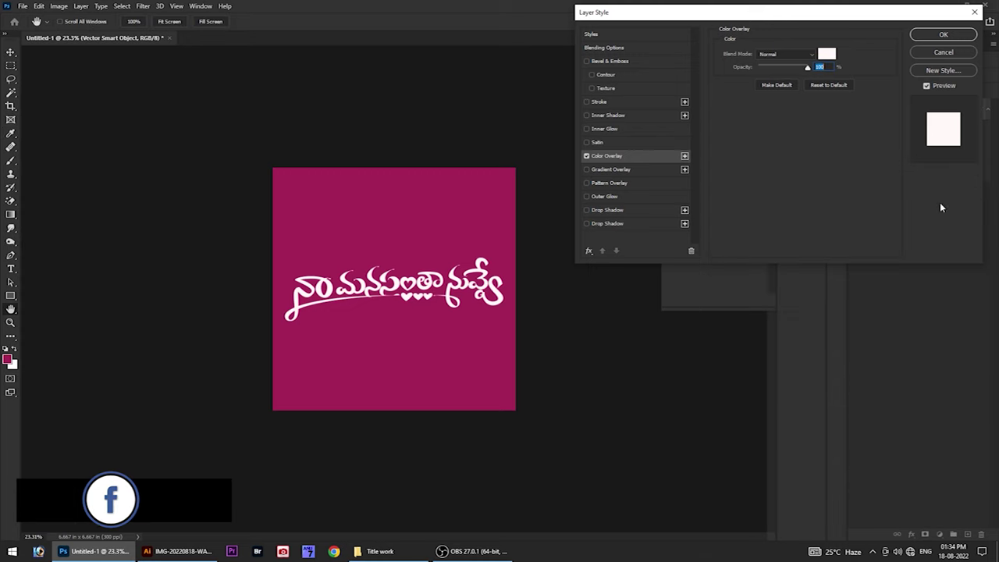
click(943, 35)
click(404, 297)
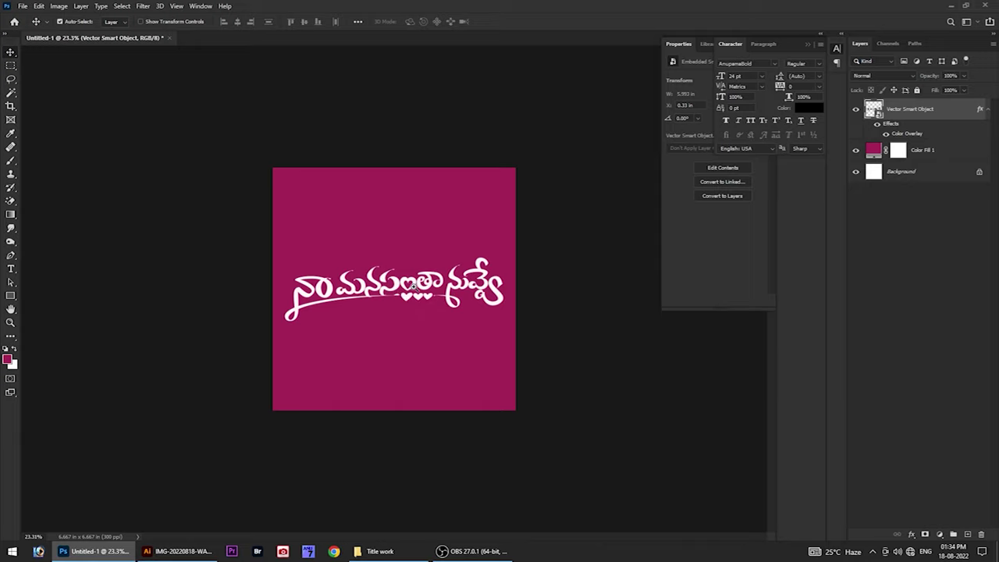